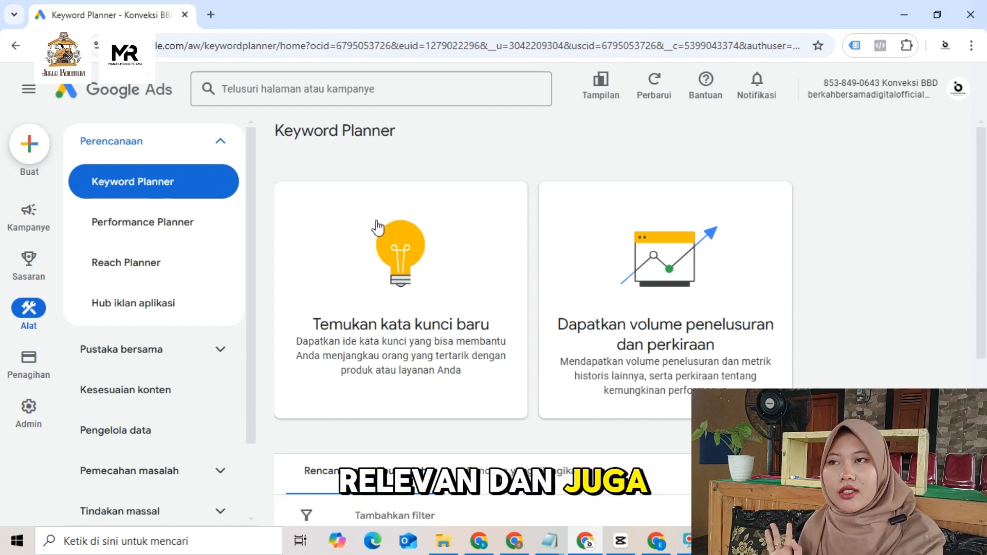
Step: Open the tool for finding new keywords, view its site-based option and return to starting with keywords
left_click(411, 246)
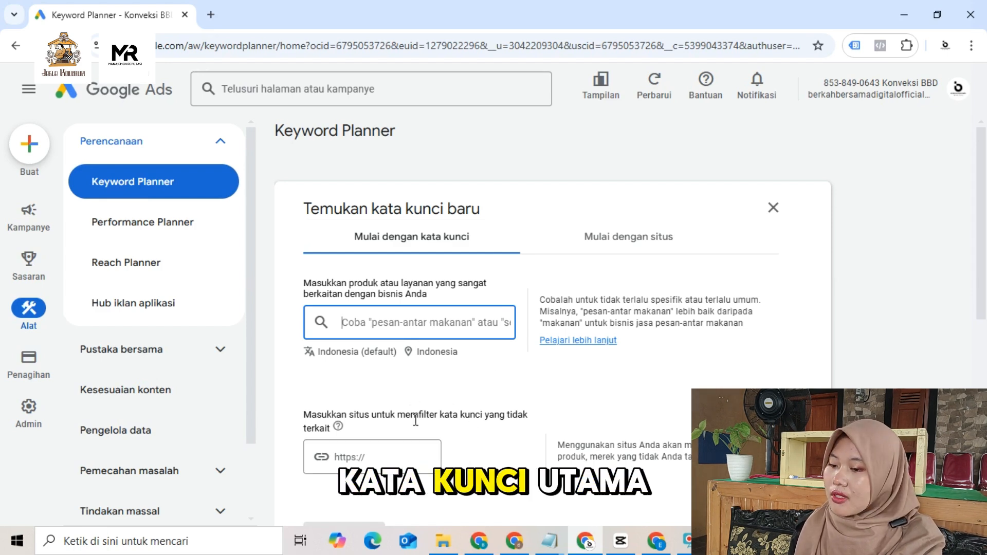
left_click(400, 457)
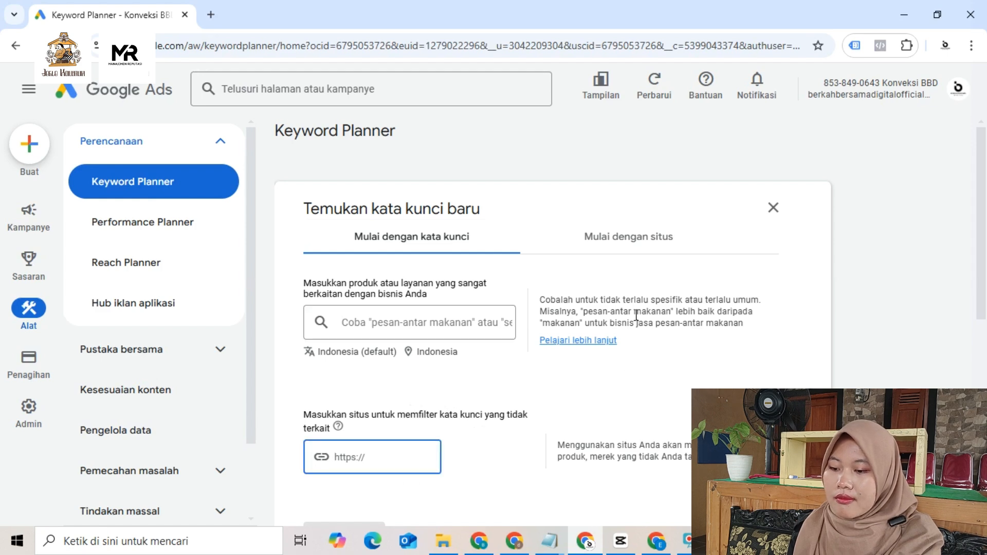
left_click(617, 241)
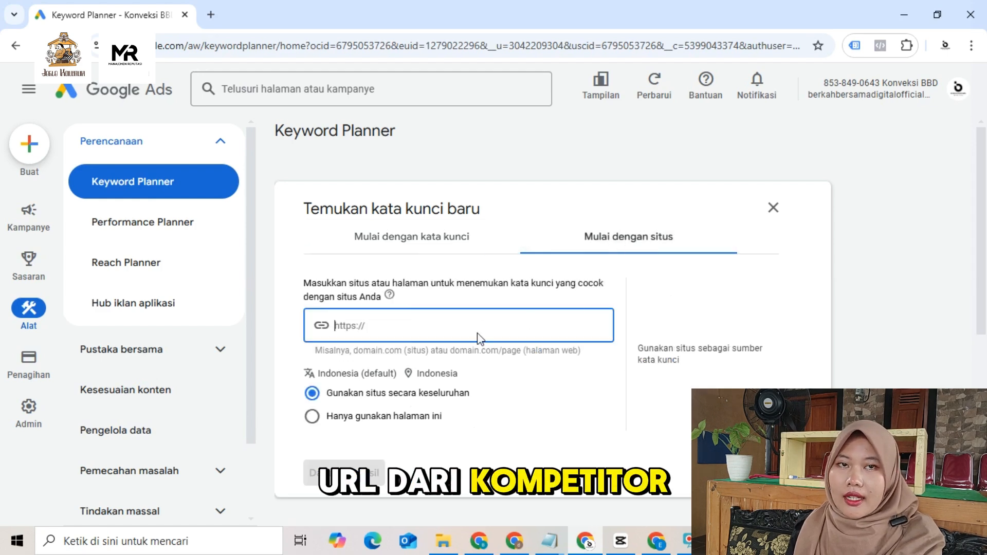
left_click(452, 246)
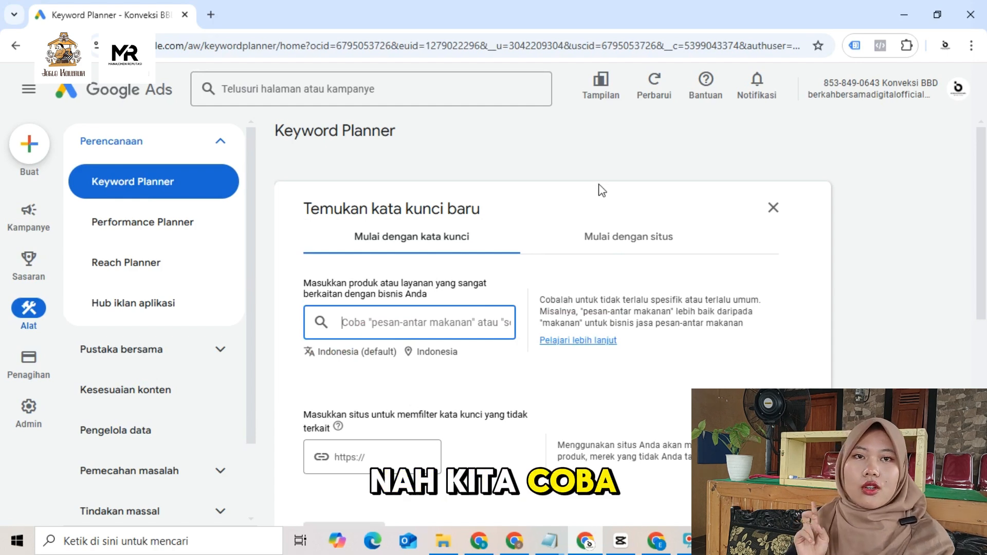
Step: Add "konveksi tas" and "konveksi tas surabaya" as seed keywords
type("kon")
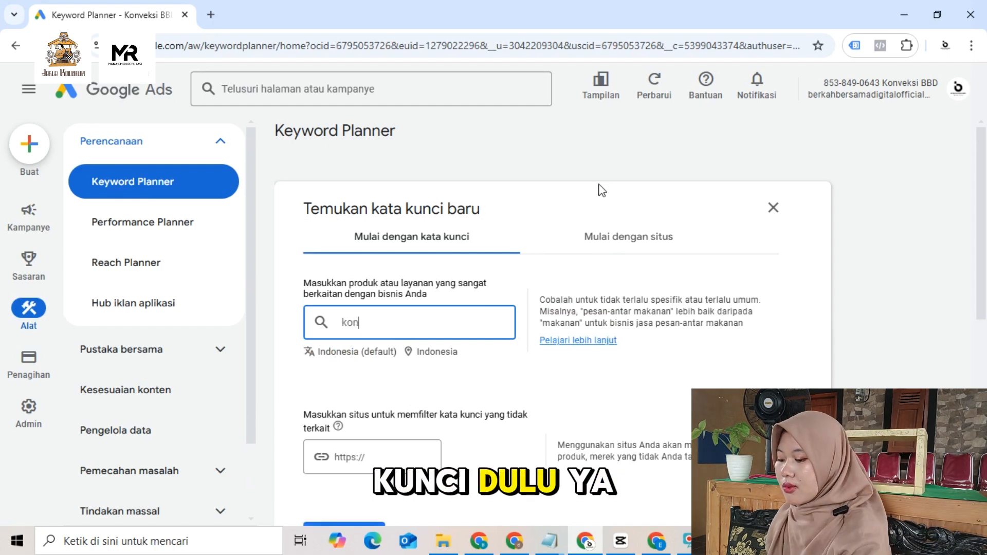
type("veksi tas")
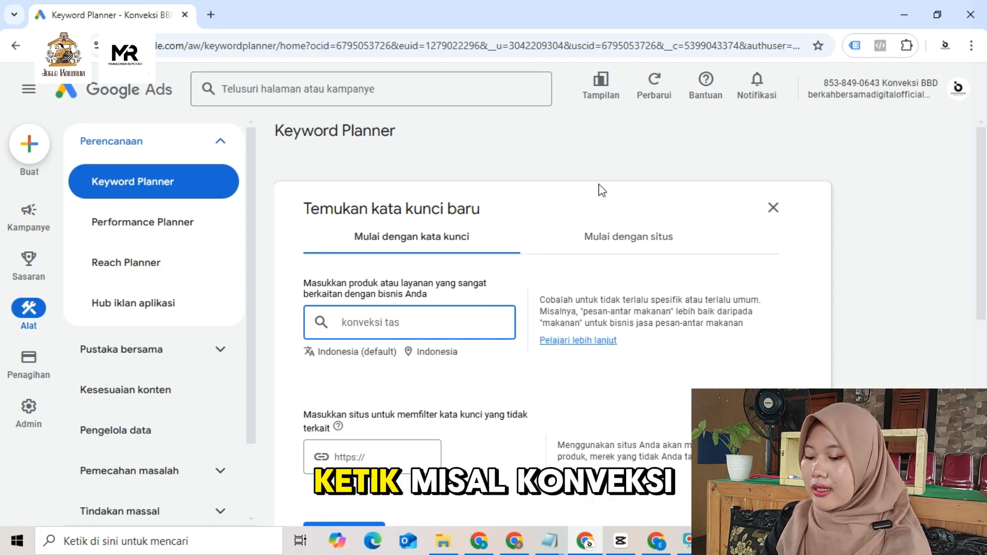
key("Return")
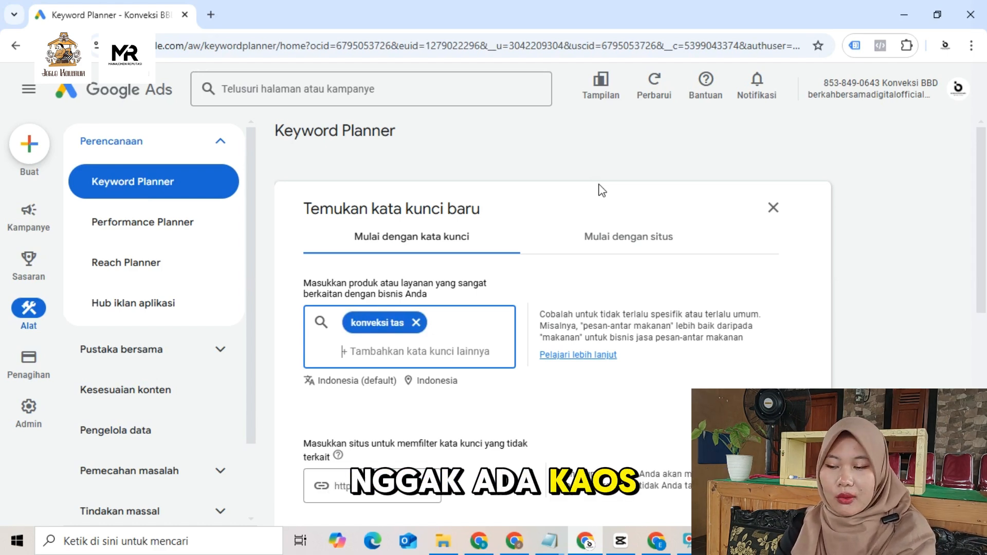
type("konveksi")
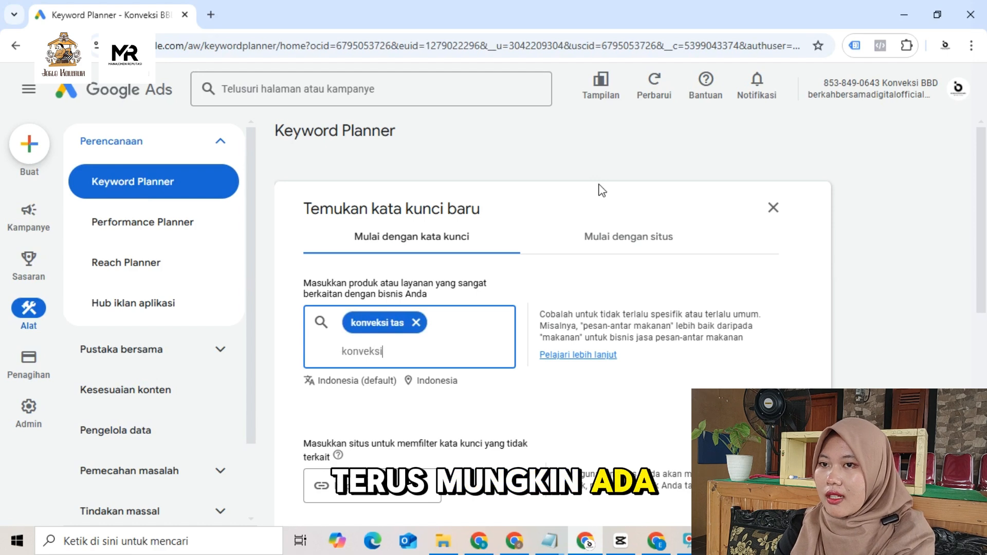
type(" tas surabaya")
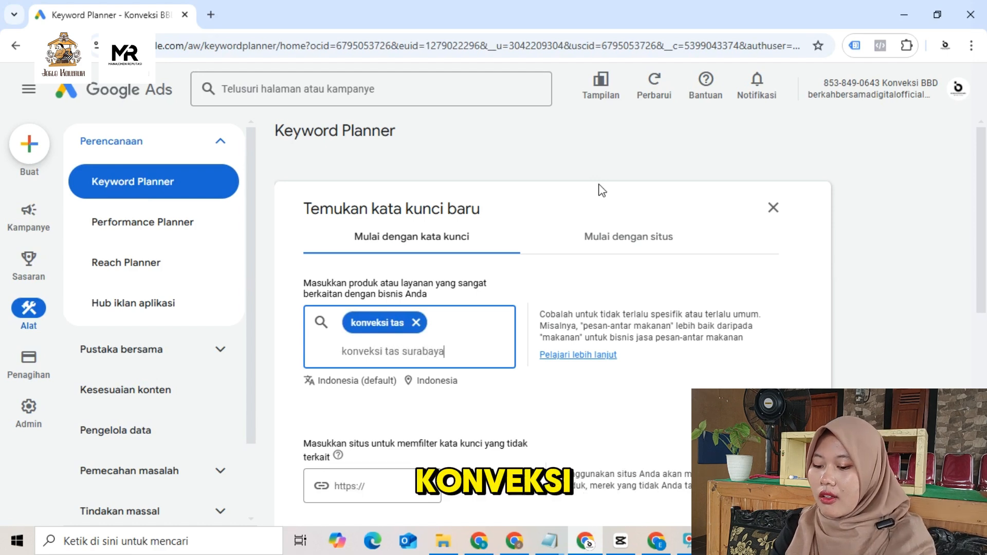
key("Return")
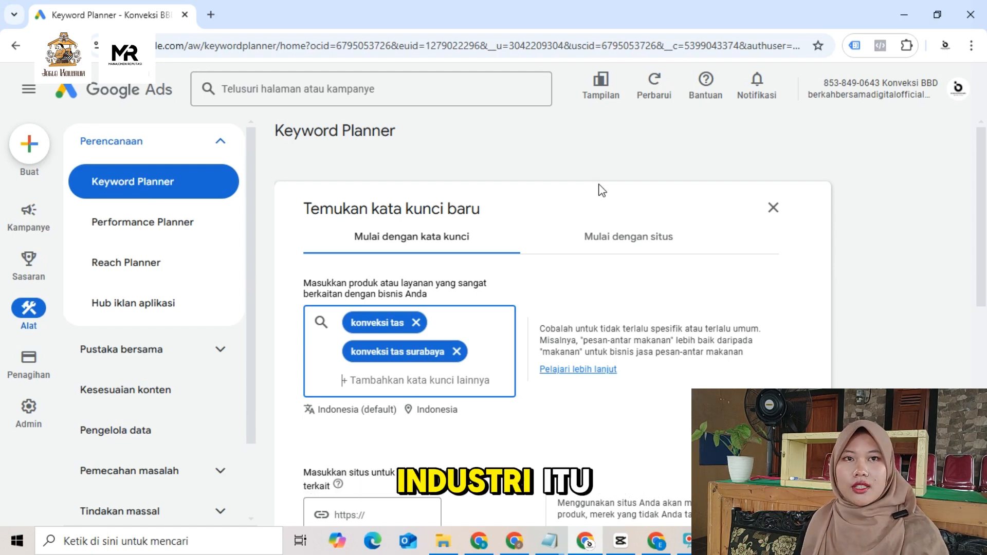
Step: Add "konveksi tas jakarta" and "konveksi tas bandung" to the seed keywords
type("k")
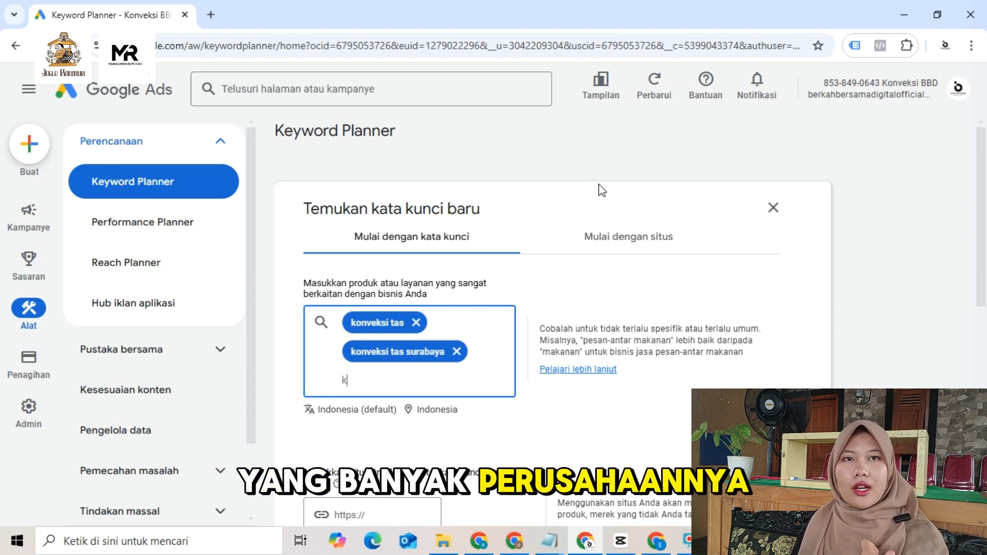
type("onveksi t")
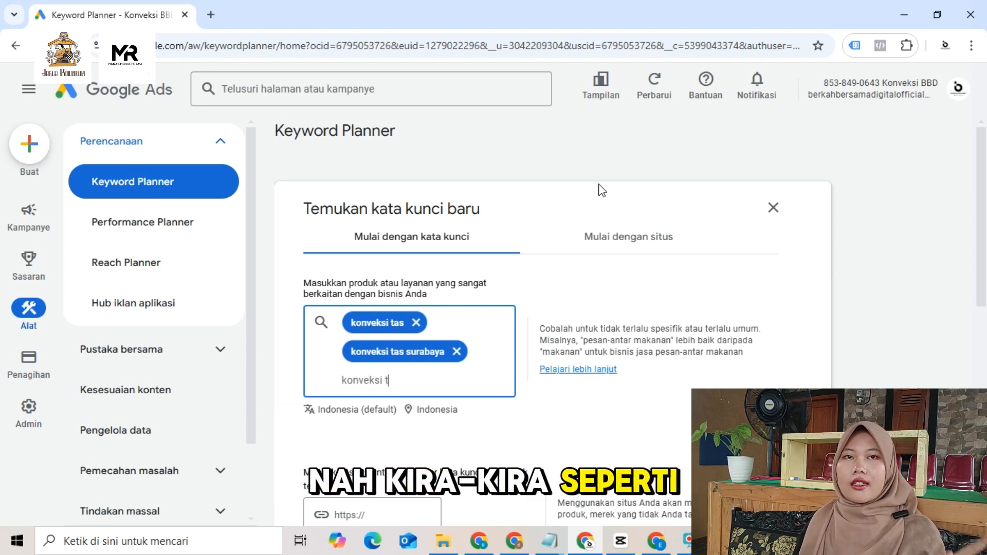
type("as jaka")
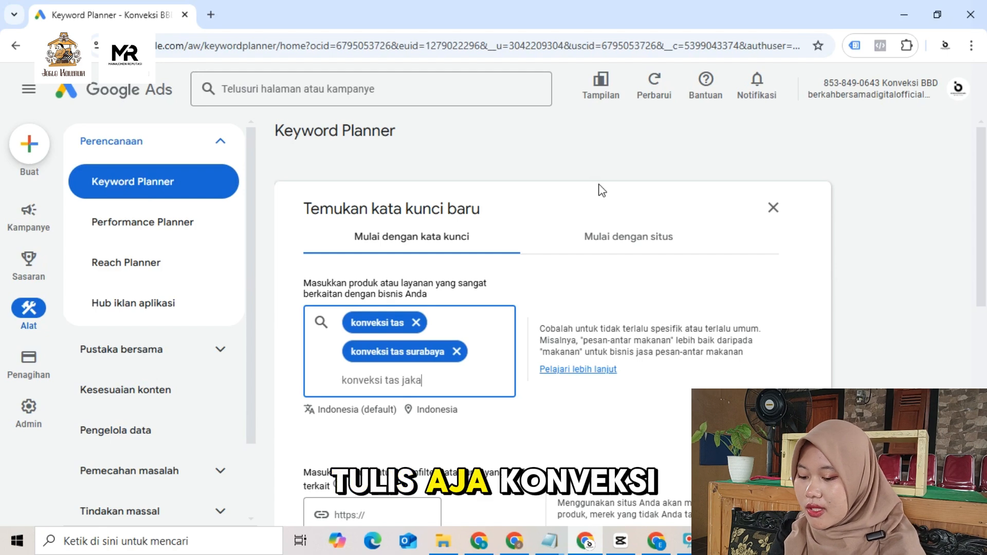
type("rta")
key("Return")
type("konv")
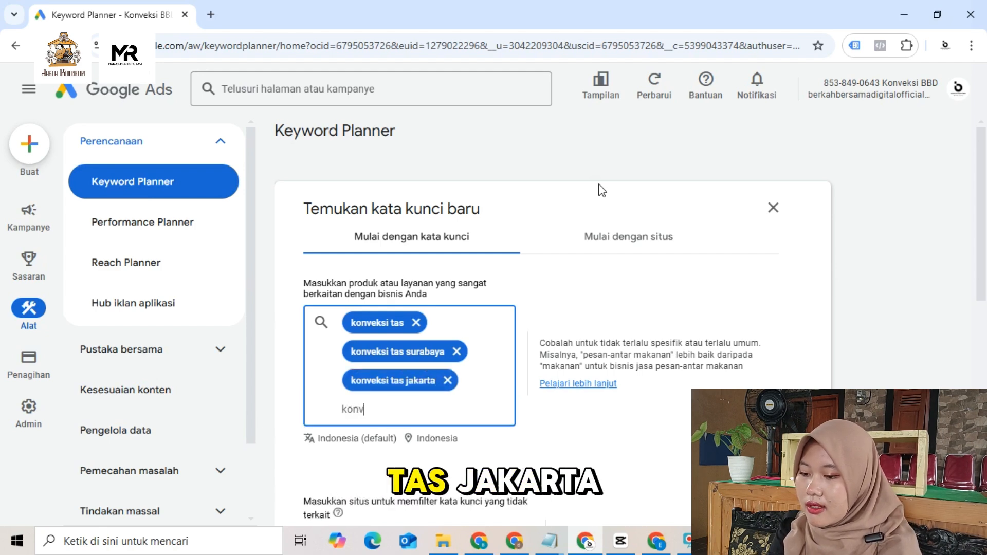
type("eksi tas")
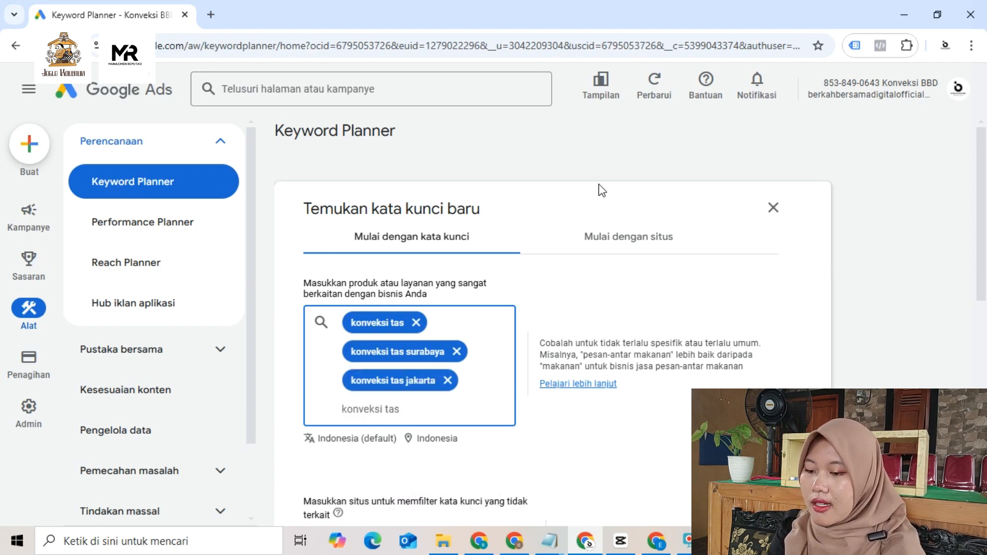
type(" bandung")
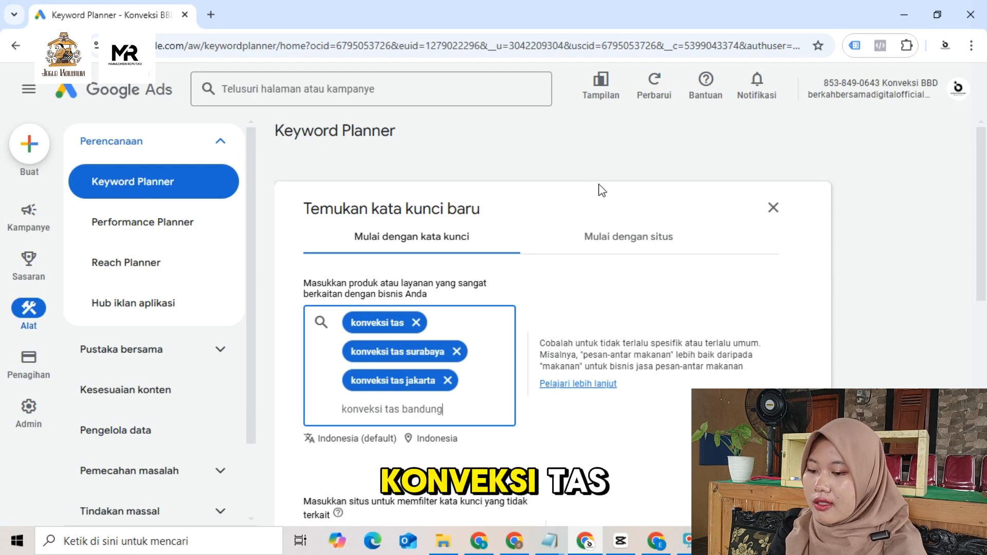
key("Return")
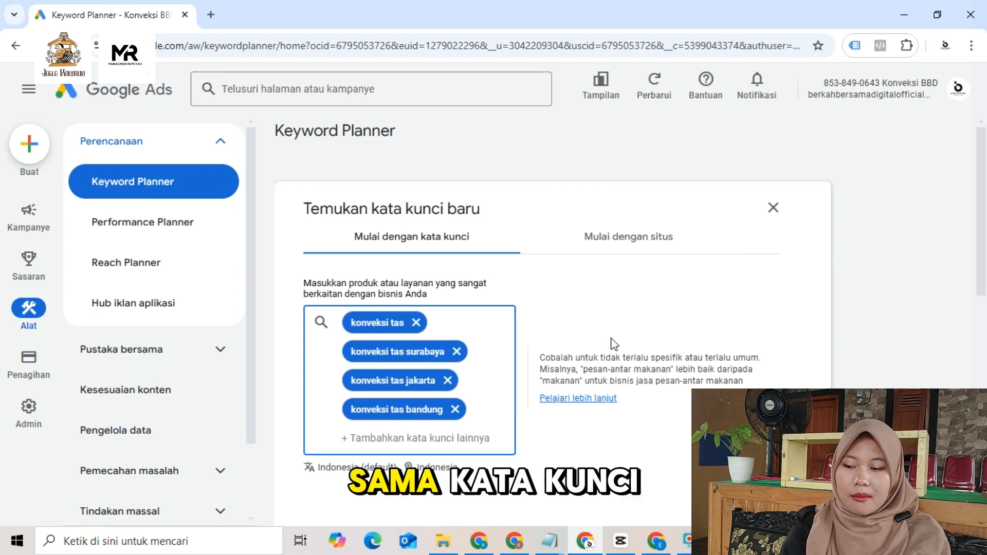
Step: Get the keyword ideas for the four seed keywords, leaving the site filter empty
scroll(614, 344, "down", 4)
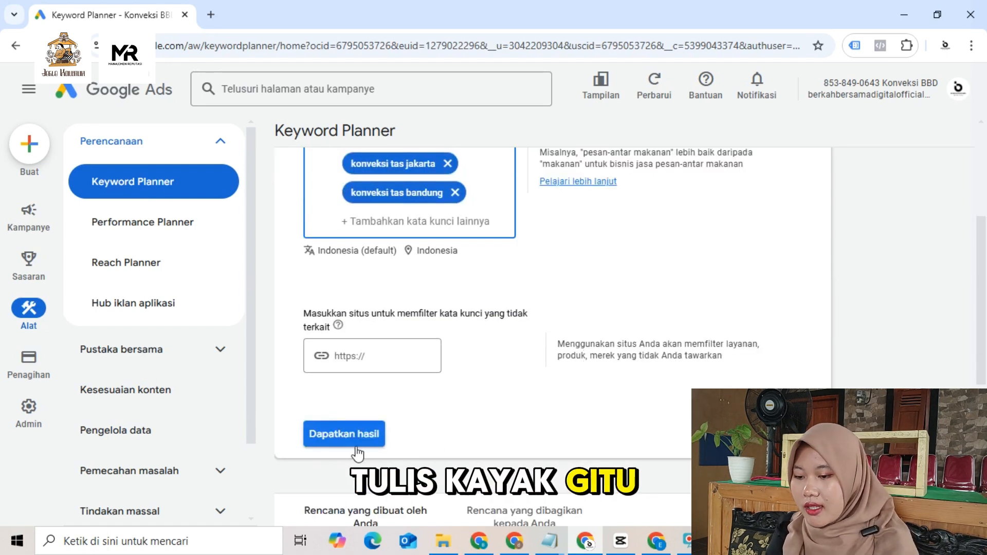
left_click(356, 446)
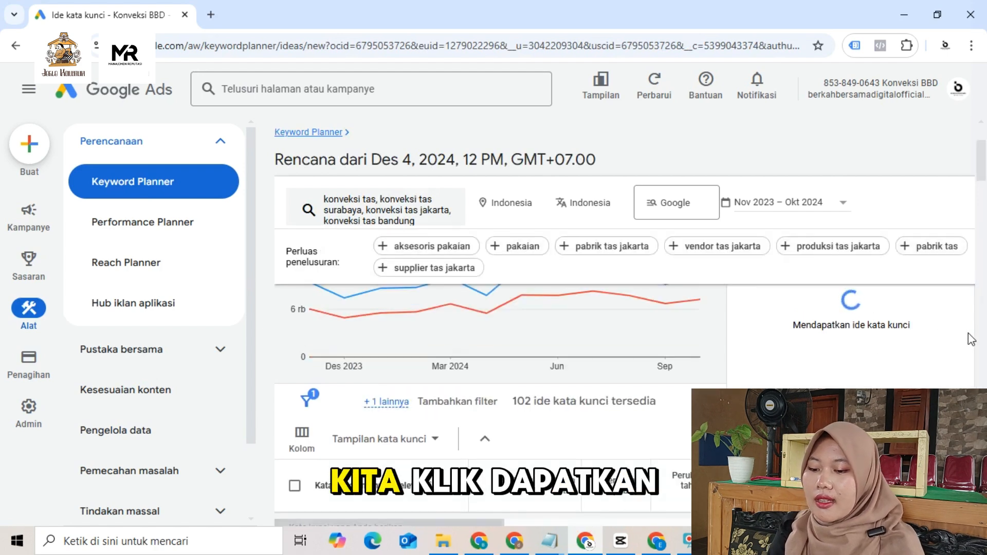
left_click(946, 349)
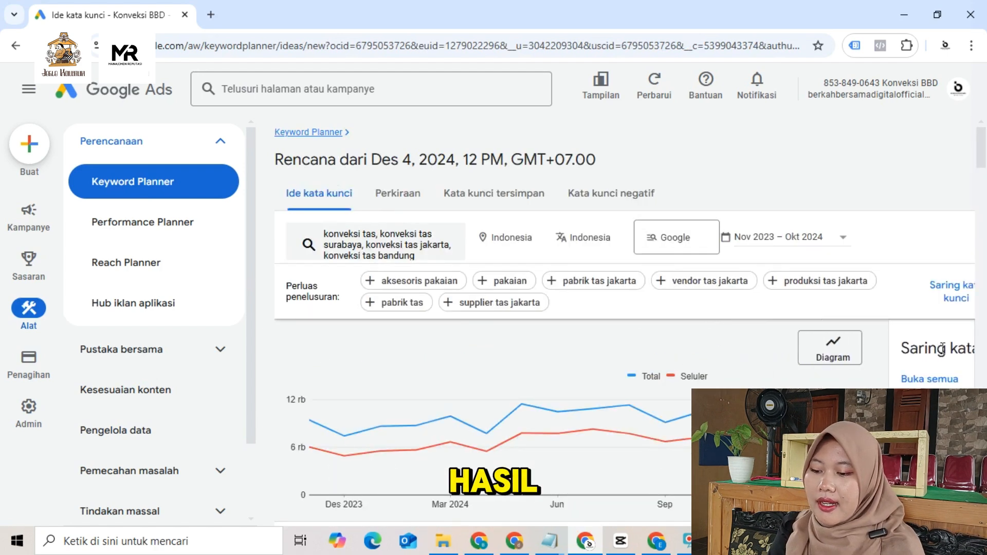
Step: Examine the keyword ideas table, including monthly searches, competition and the low and high top-of-page bid columns
scroll(959, 265, "down", 4)
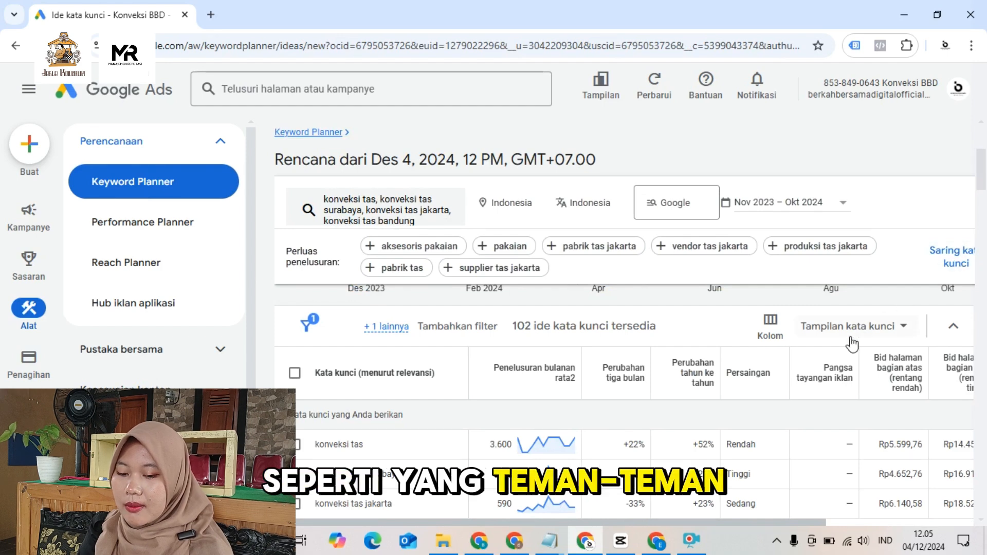
scroll(854, 343, "down", 1)
scroll(851, 343, "up", 1)
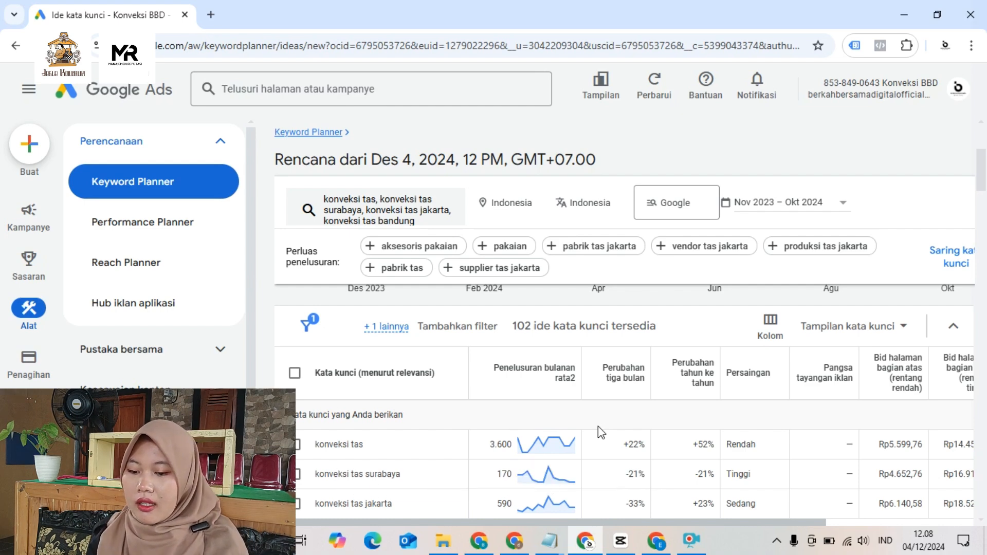
left_click_drag(776, 525, 826, 529)
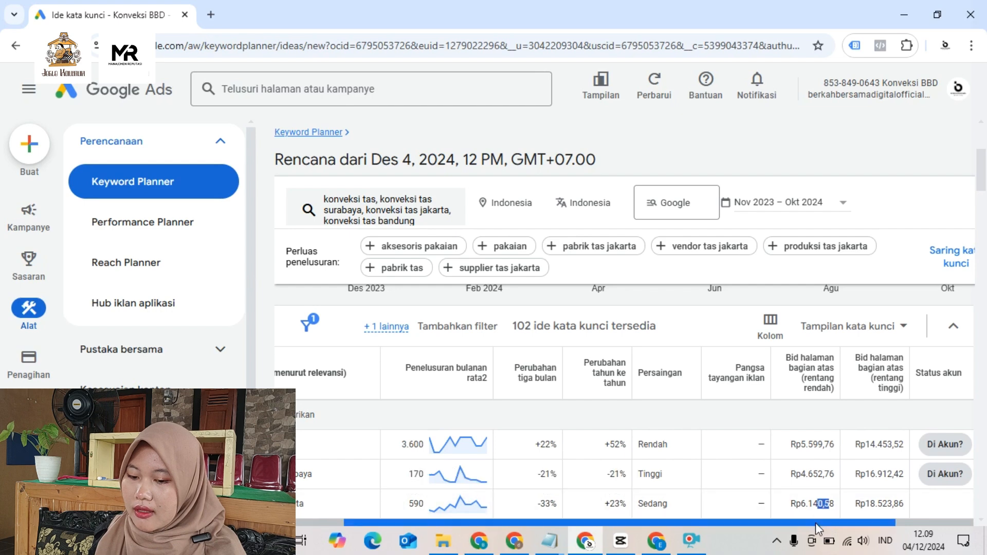
left_click_drag(816, 524, 740, 517)
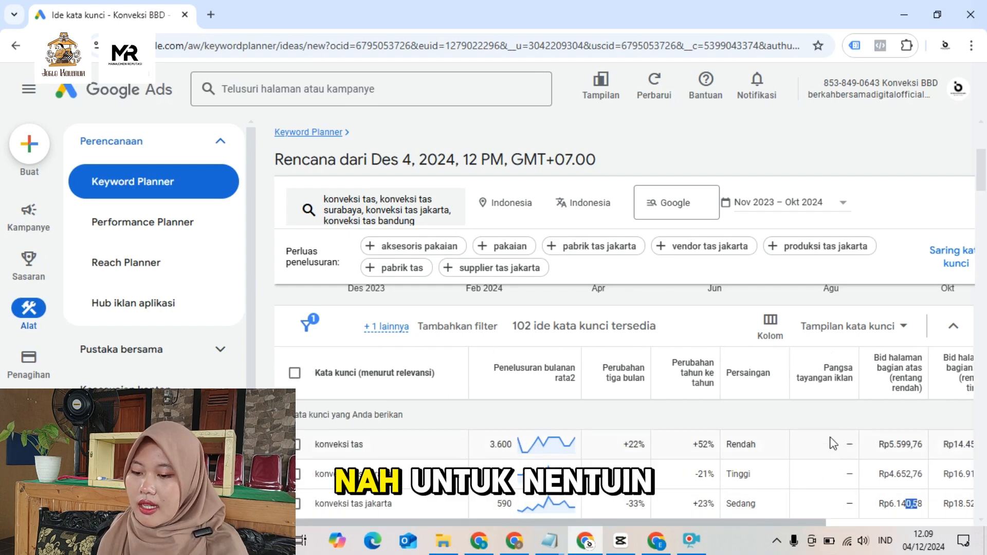
left_click(824, 422)
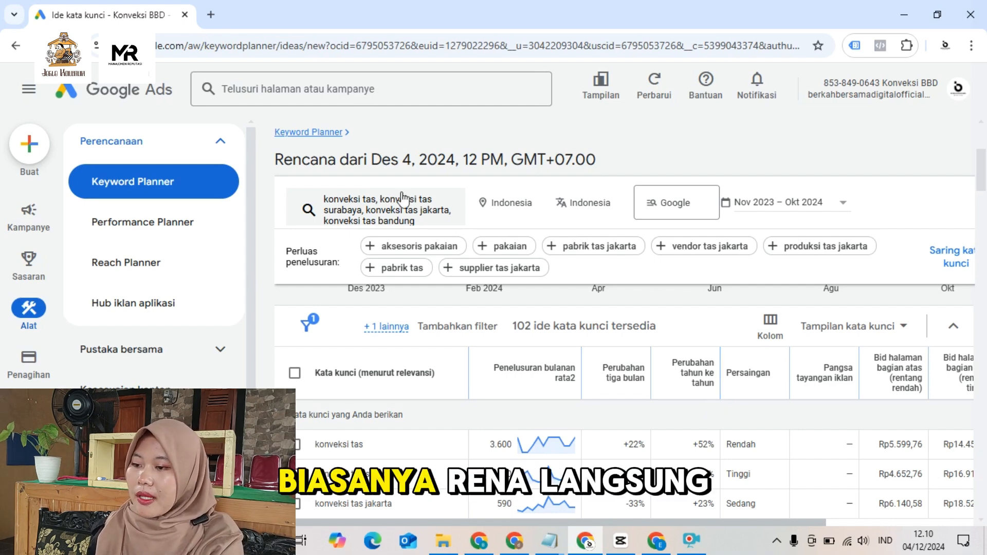
Step: Open google.com in a new browser tab
left_click(211, 14)
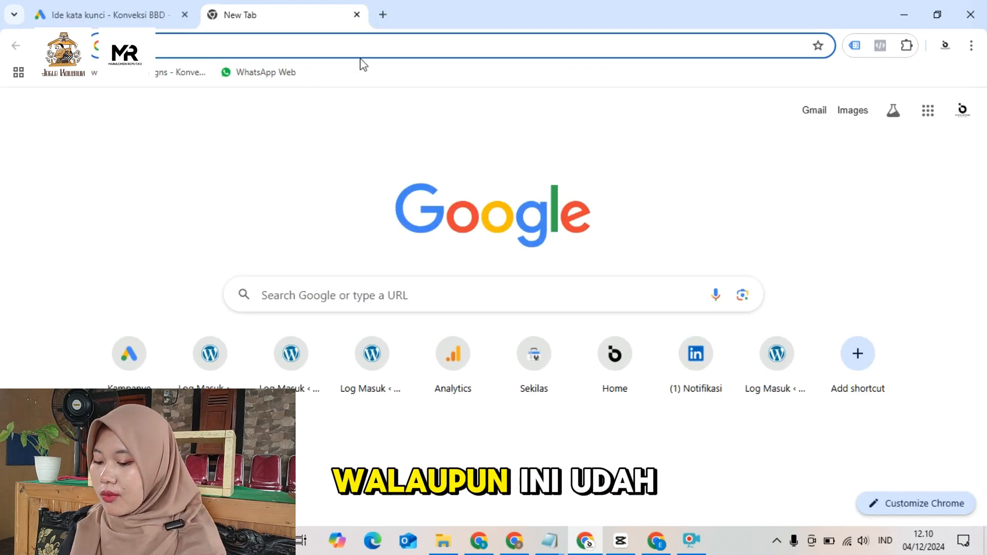
type("goog")
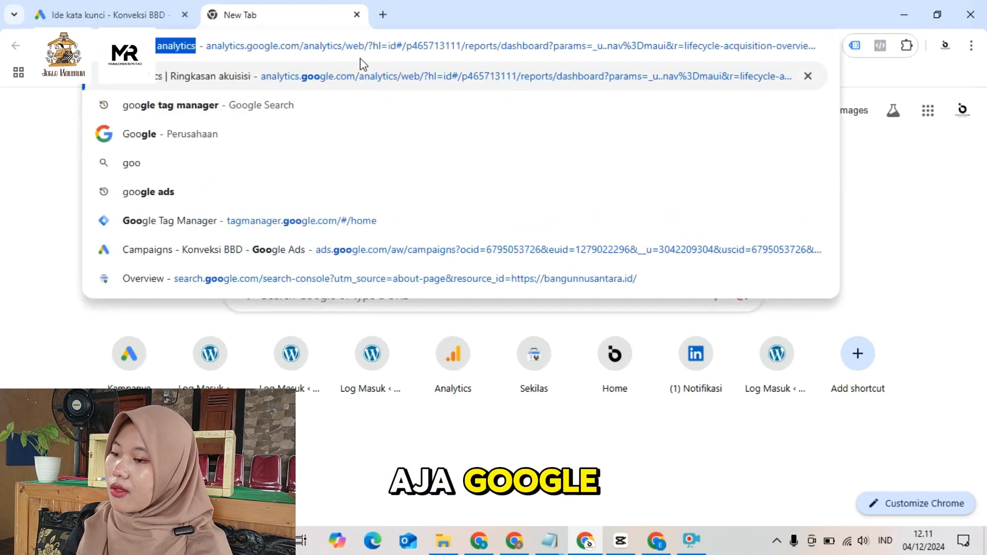
type("le.com")
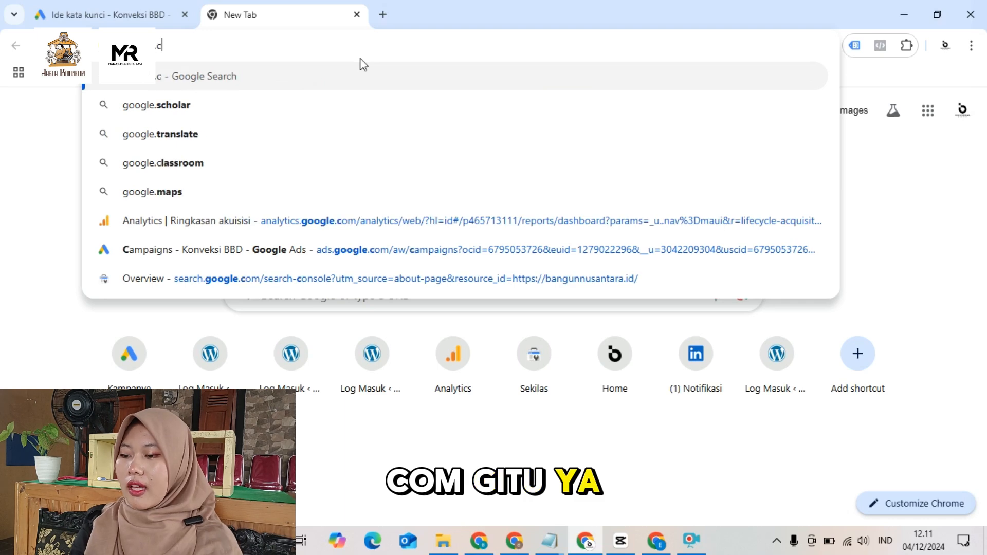
key("Return")
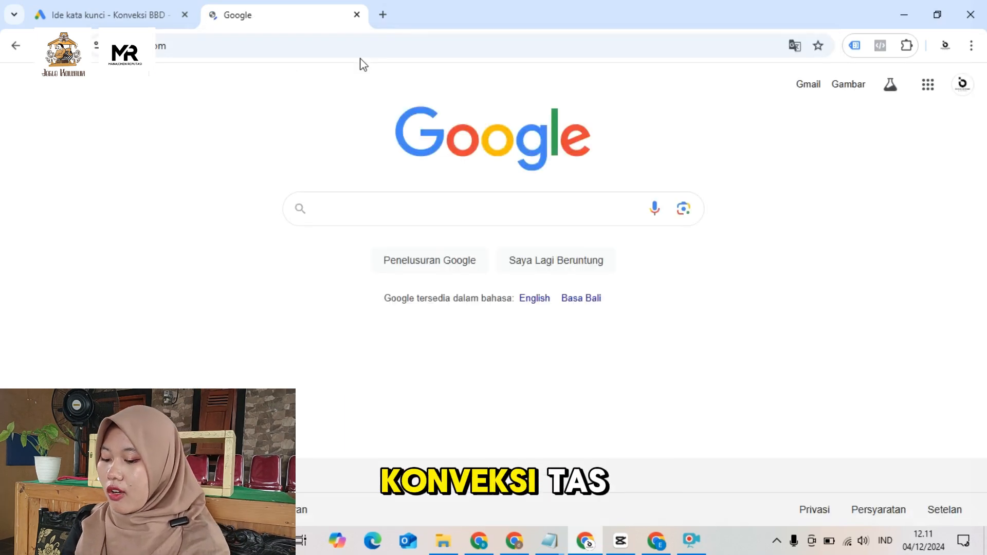
Step: Search Google for "konveksi tas surabaya" and look through the sponsored and organic results
type("ko")
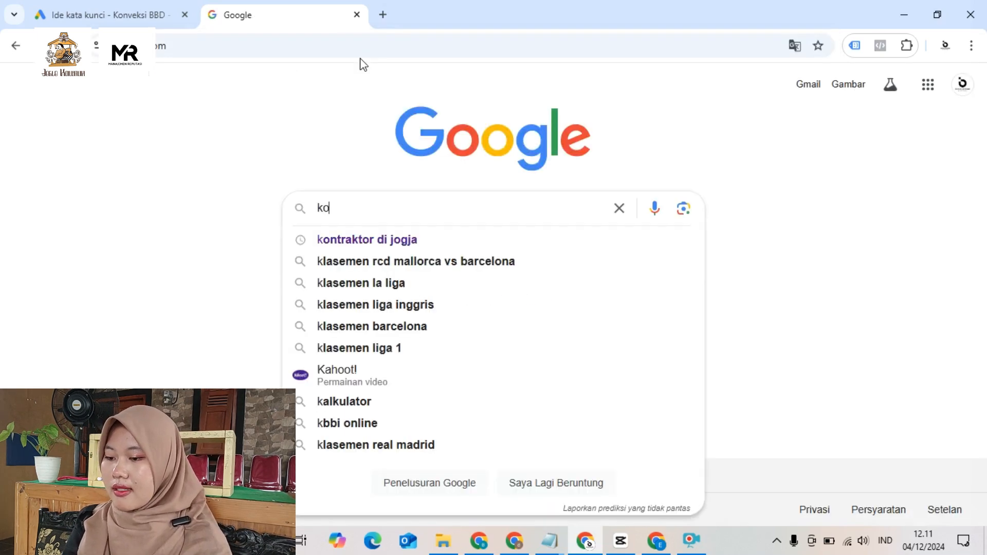
type("nveksi tas")
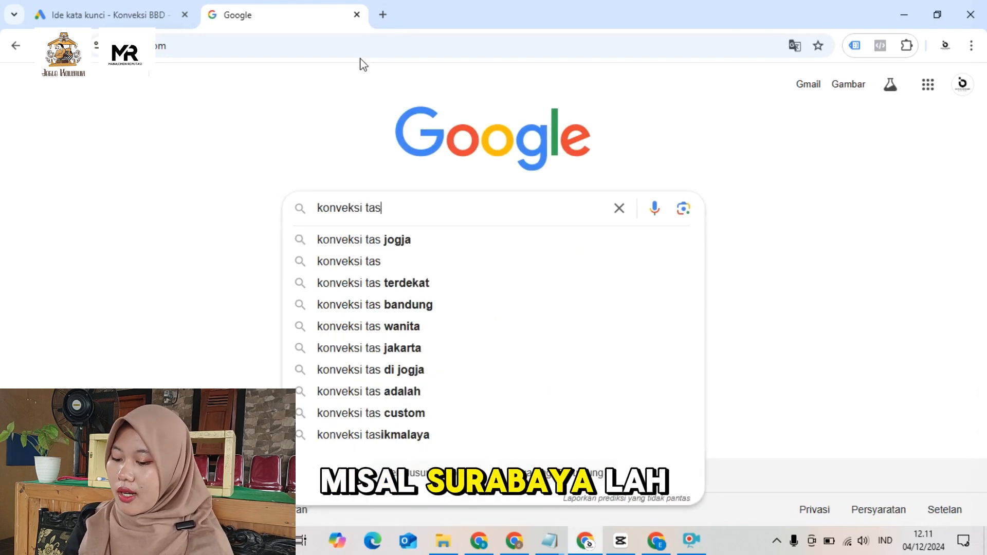
type(" surabay")
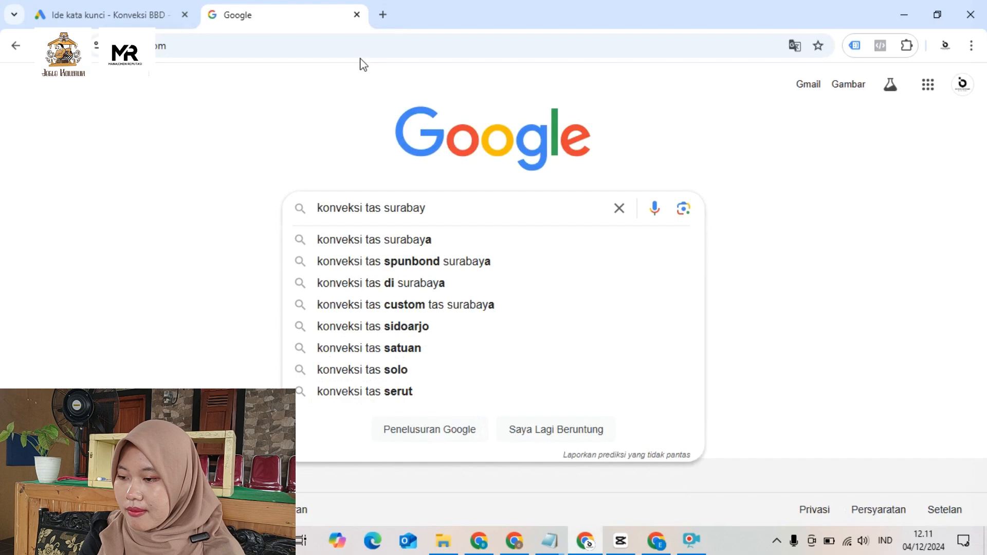
key("Return")
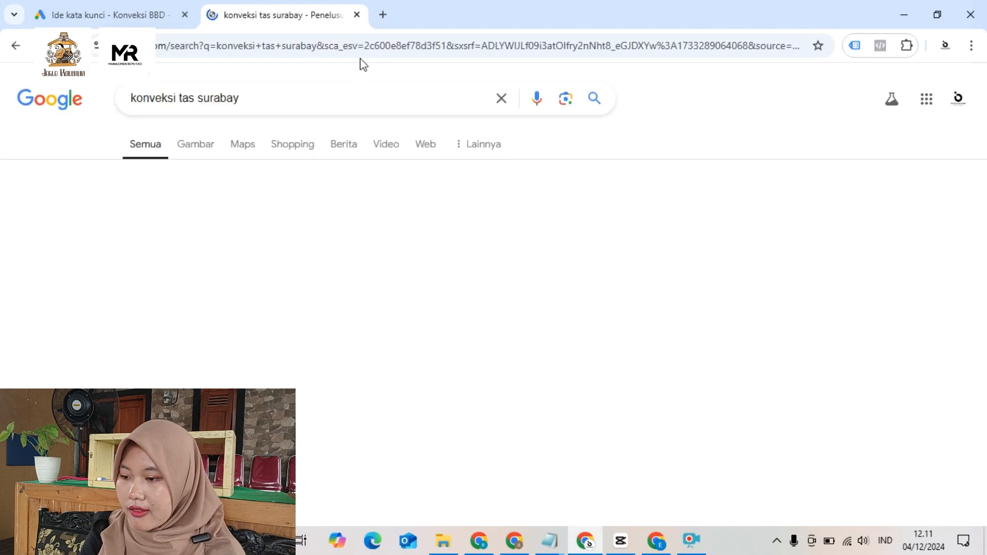
left_click(318, 94)
type("a")
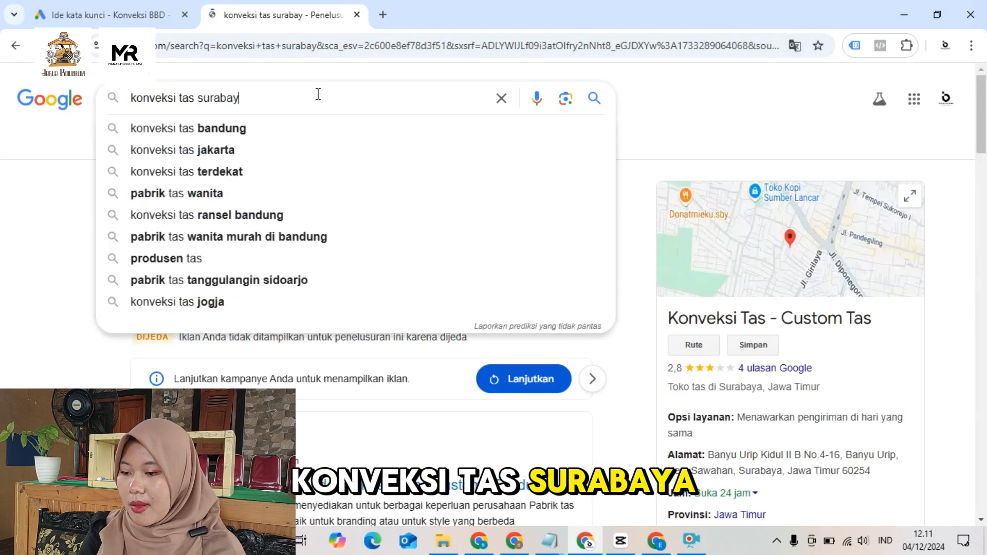
key("Return")
scroll(593, 193, "down", 5)
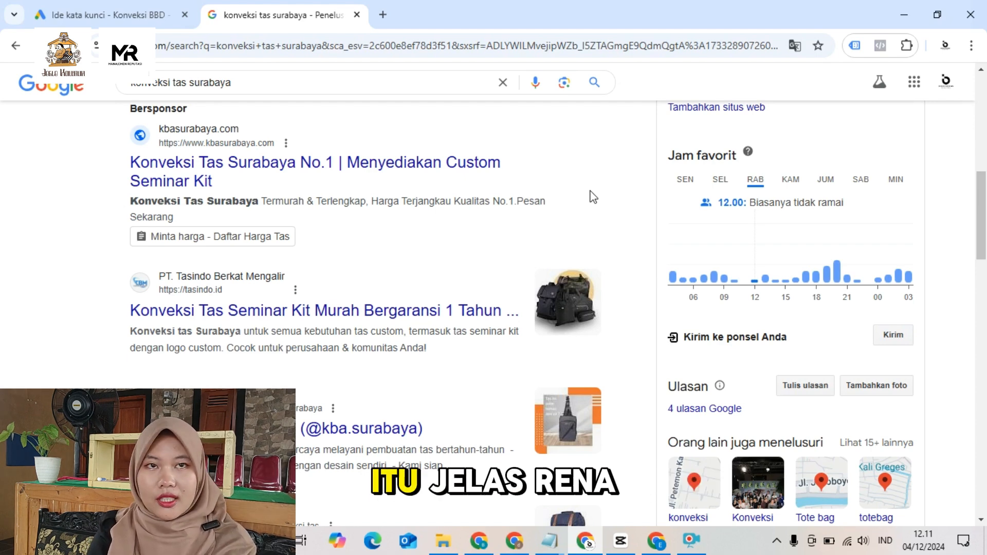
Step: Open three competitor results in new tabs: kbasurabaya.com, tasindo.id and the "Terbaik, Murah & Cepat Jadi" bag manufacturer listed below Garuda Souvenir
scroll(593, 197, "up", 1)
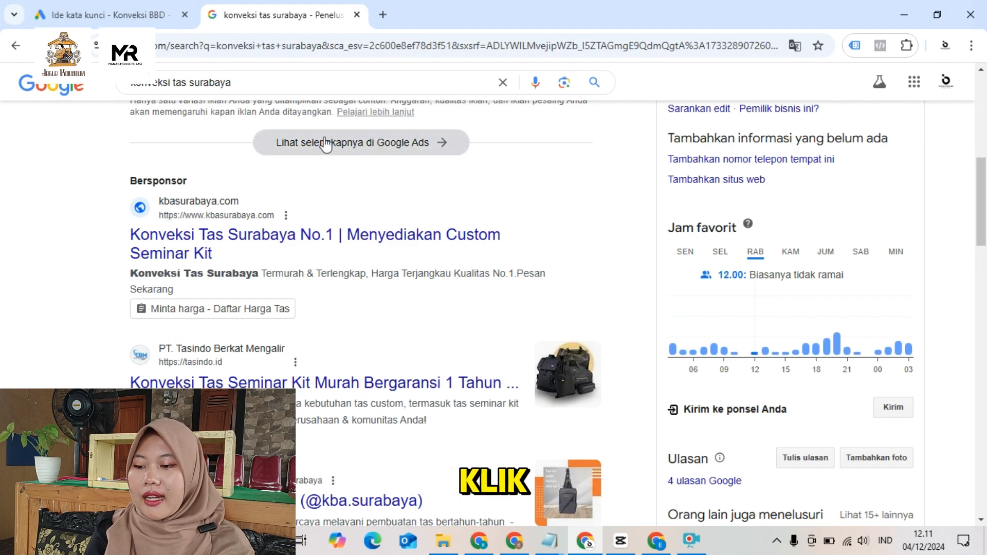
right_click(380, 241)
left_click(408, 254)
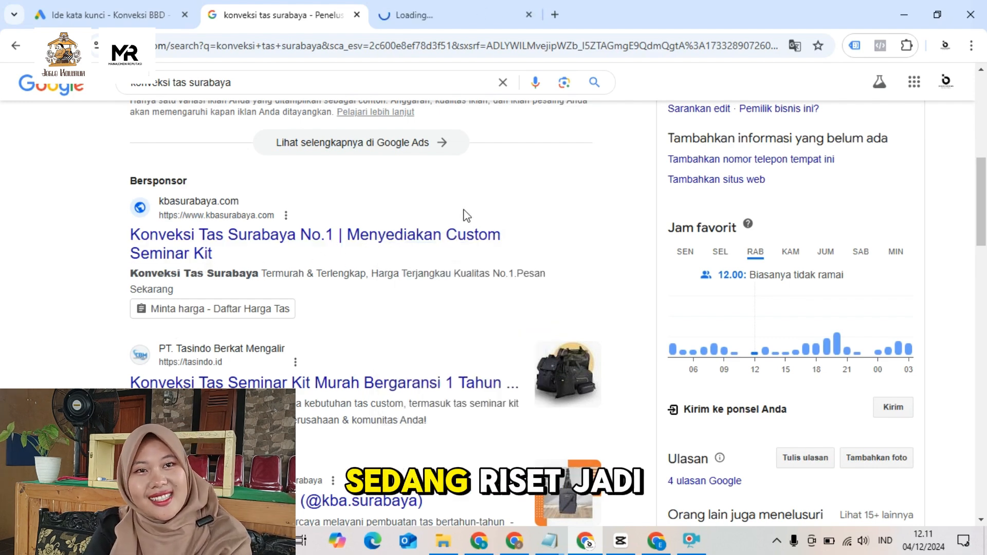
scroll(465, 214, "down", 2)
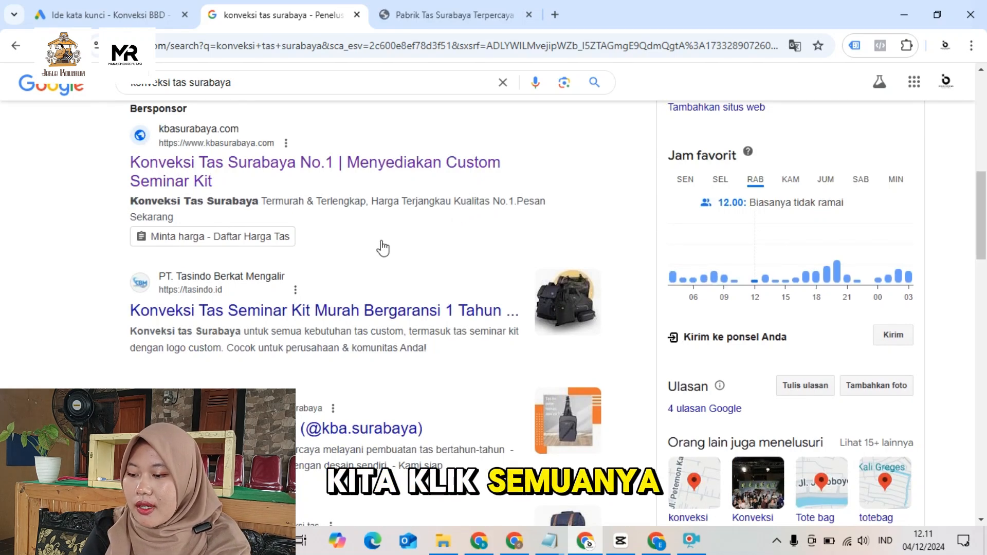
right_click(424, 311)
left_click(446, 322)
scroll(475, 314, "down", 1)
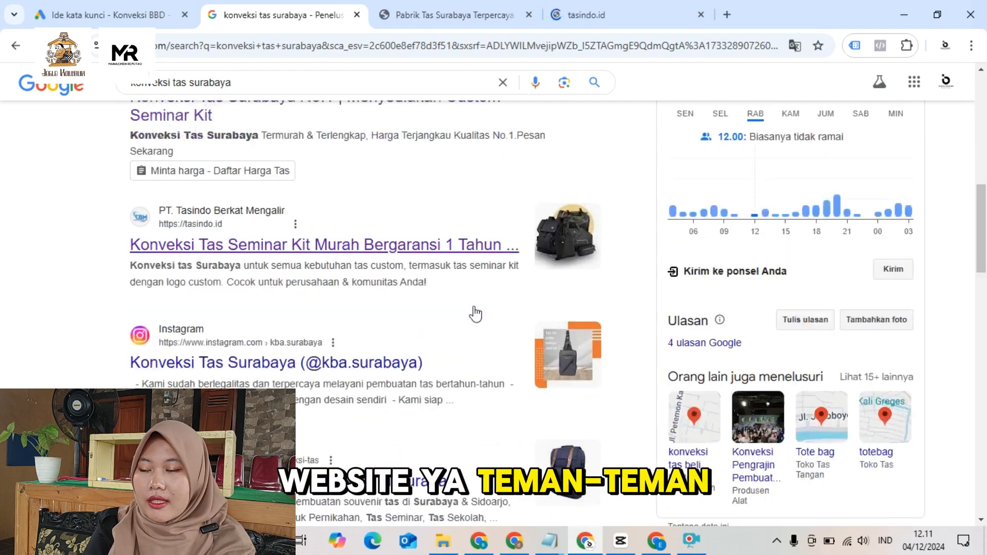
scroll(441, 329, "down", 3)
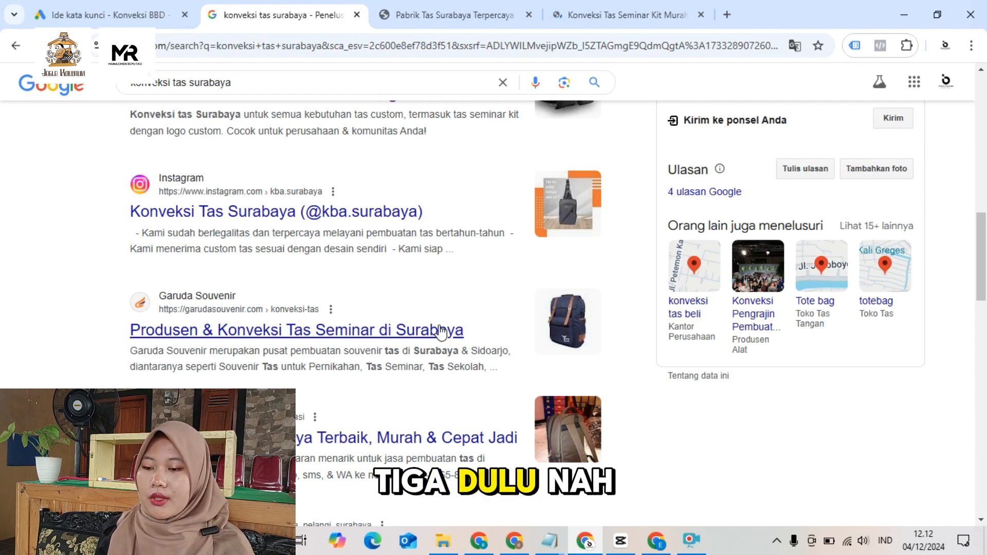
right_click(432, 436)
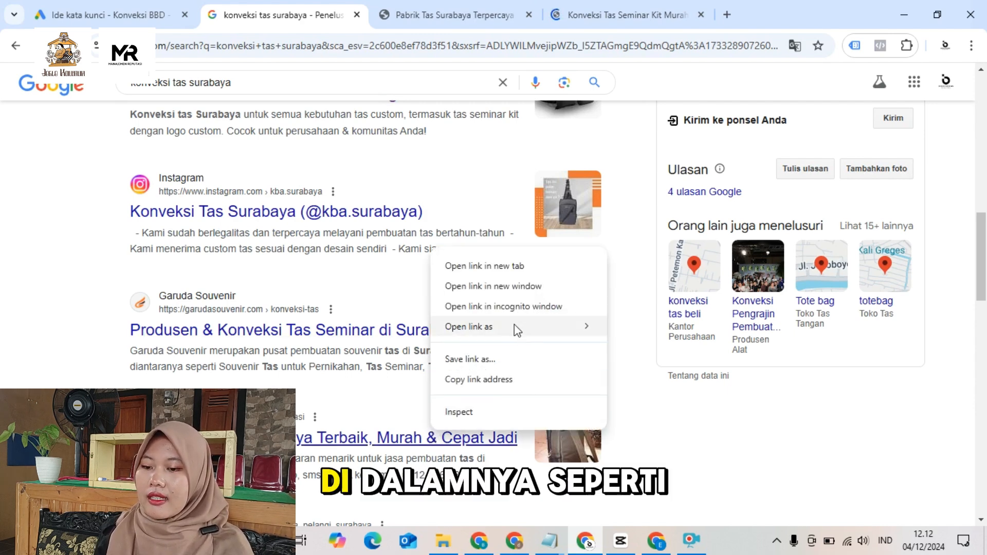
left_click(514, 272)
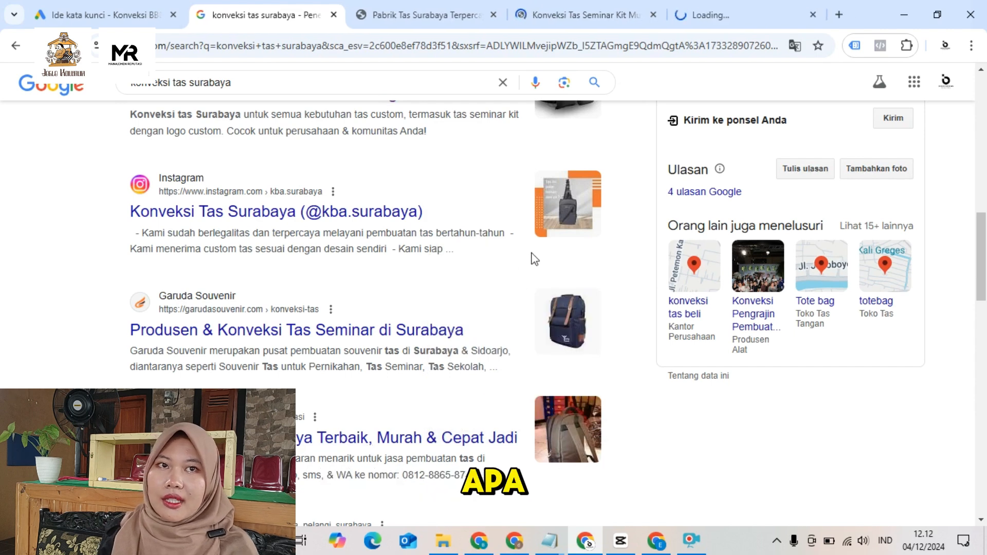
Step: Review the kbasurabaya.com competitor site, including its quote form, five selling points, client logos, trending bag models and catalogue
left_click(415, 8)
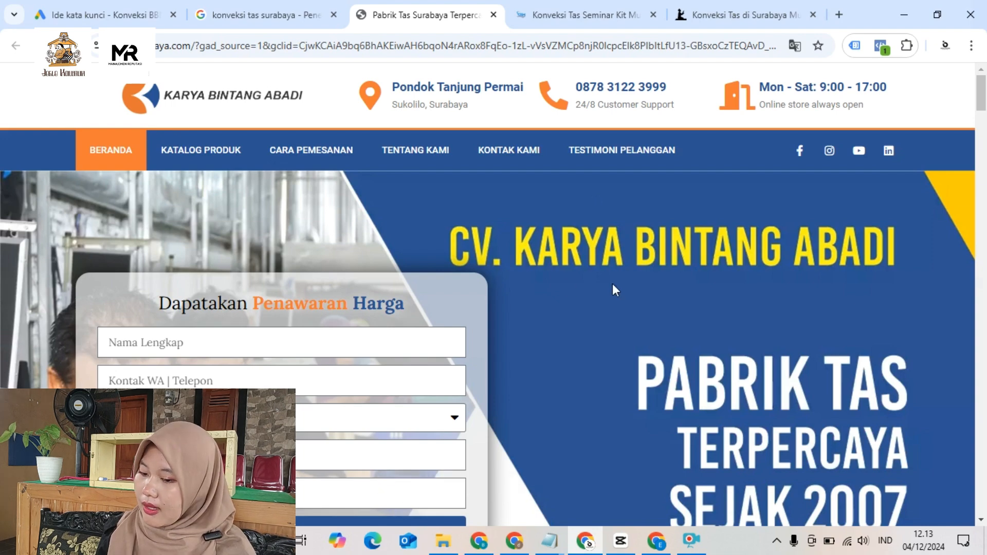
scroll(785, 248, "down", 3)
scroll(786, 248, "down", 3)
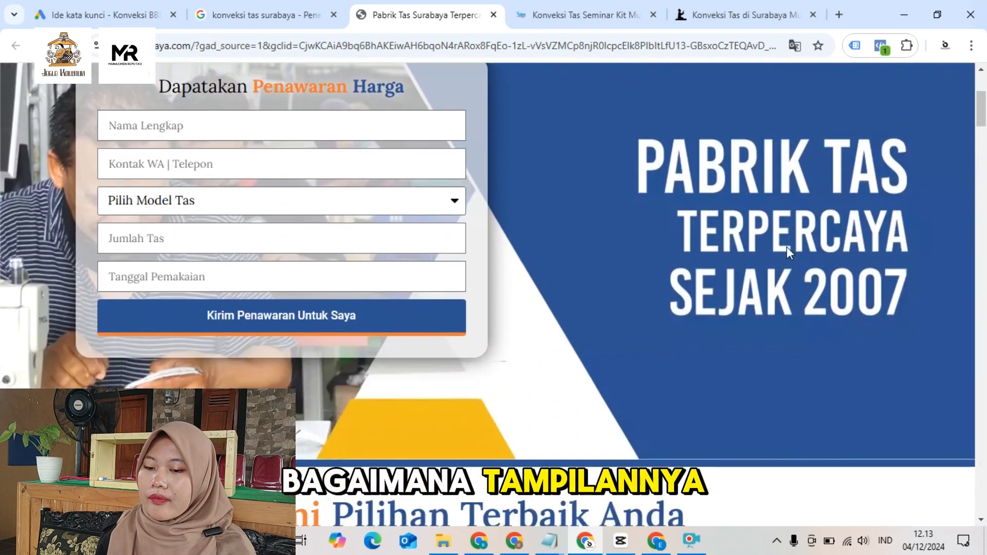
scroll(786, 248, "down", 3)
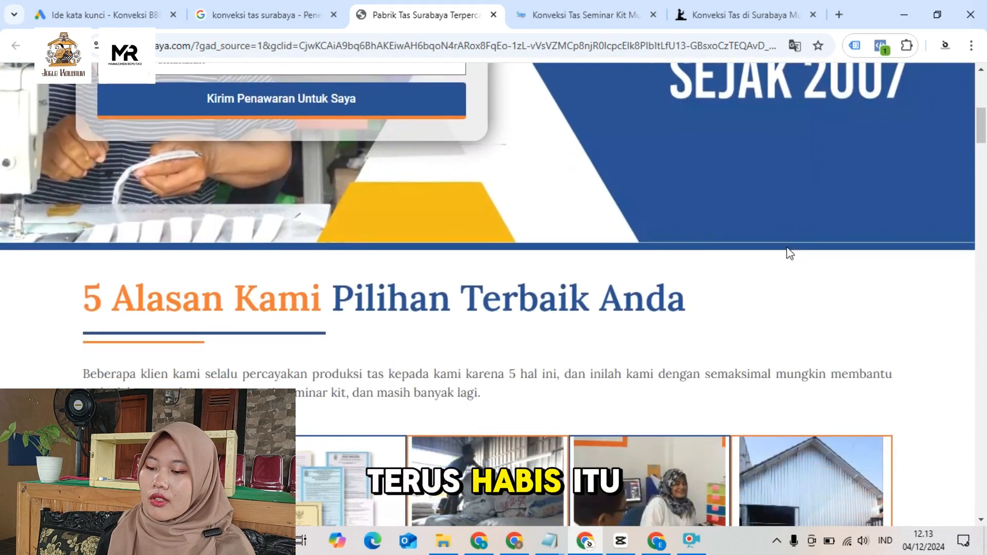
scroll(790, 253, "down", 3)
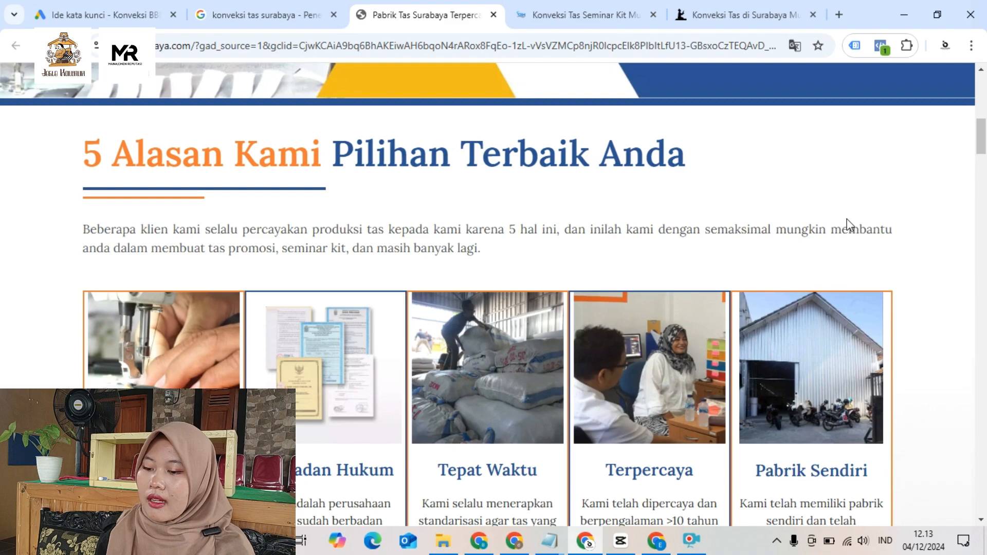
scroll(848, 225, "down", 3)
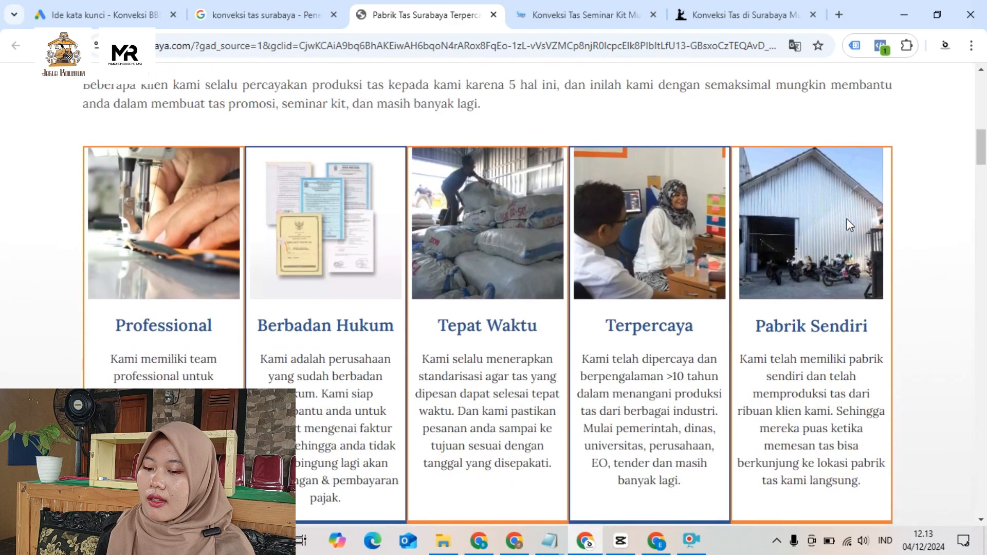
scroll(849, 225, "down", 1)
scroll(849, 225, "down", 7)
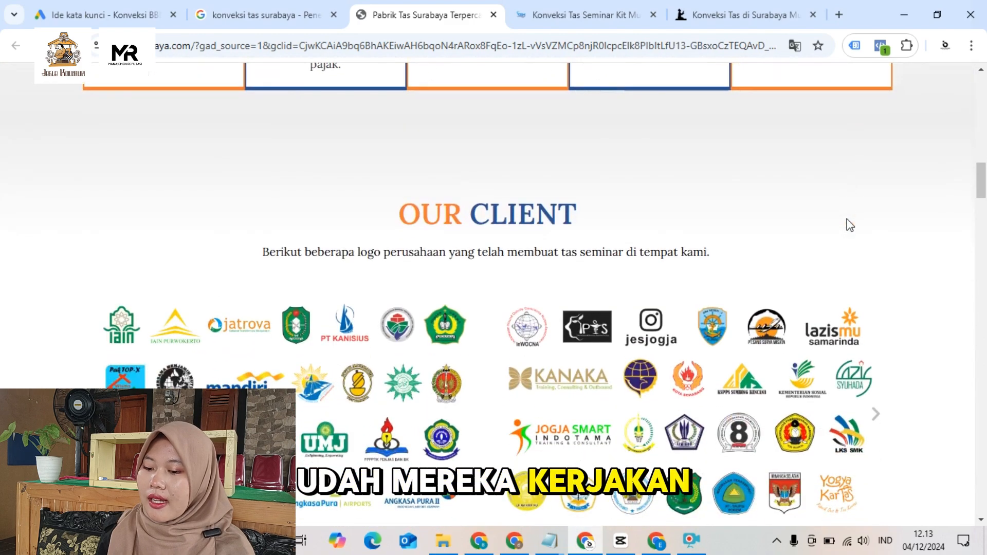
scroll(849, 225, "down", 1)
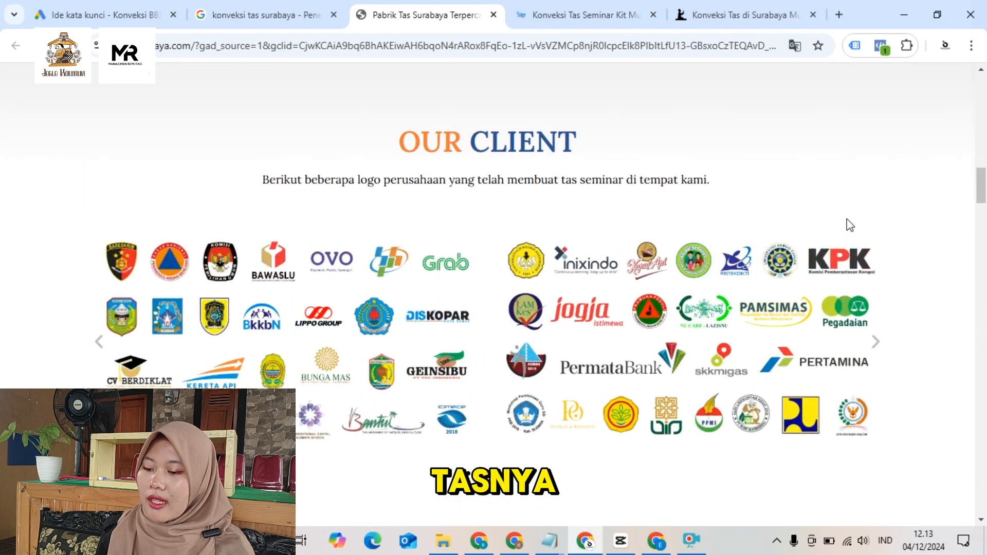
scroll(849, 224, "down", 3)
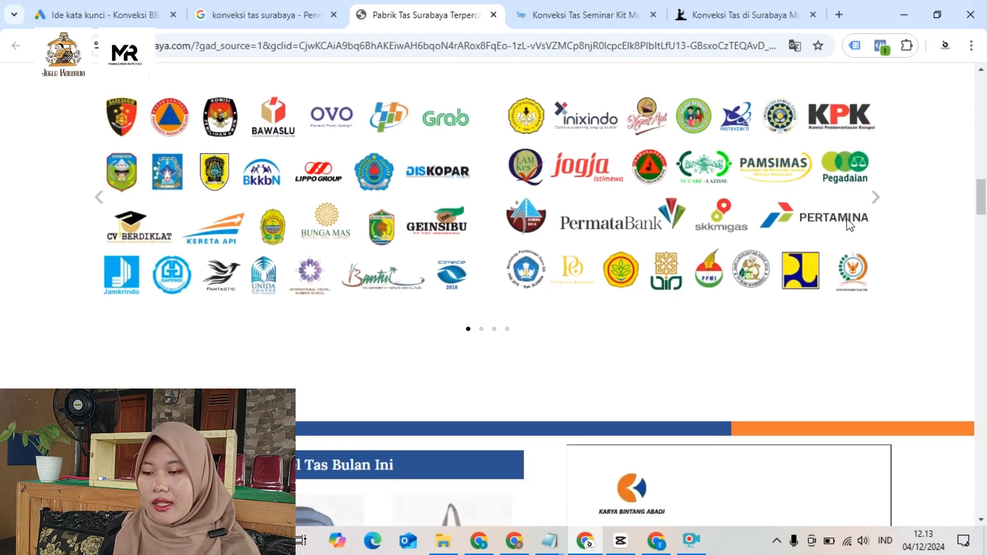
scroll(849, 225, "down", 2)
scroll(849, 224, "down", 5)
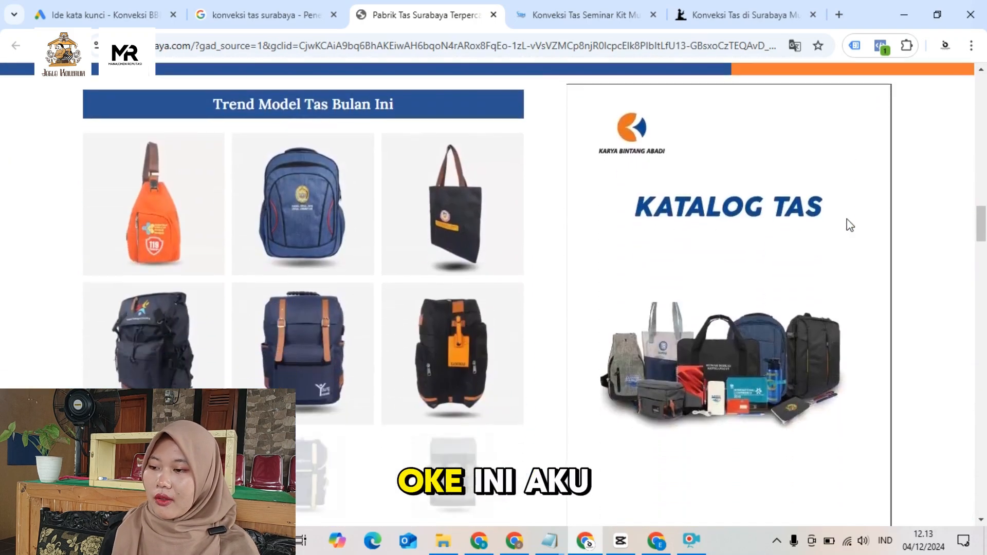
scroll(849, 224, "down", 1)
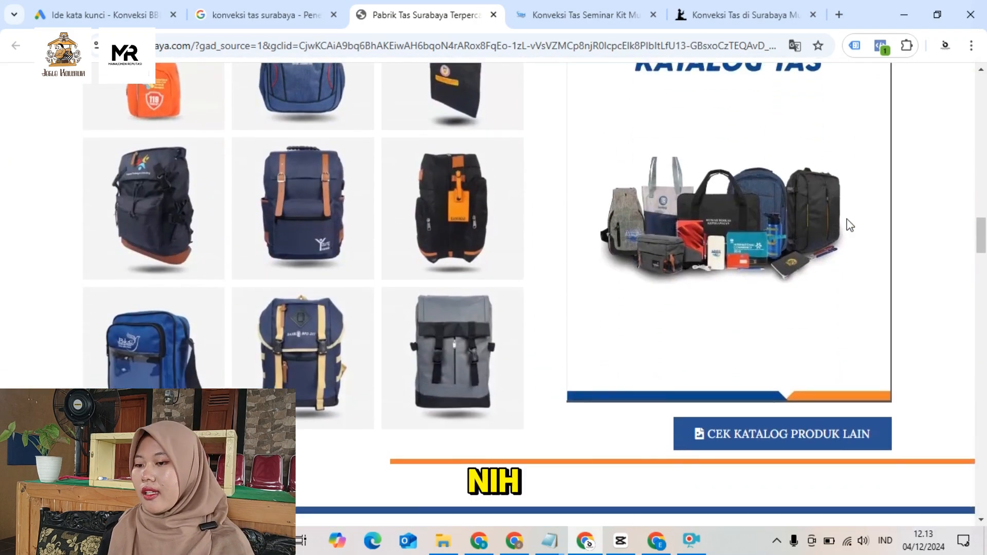
scroll(849, 225, "down", 1)
scroll(849, 225, "up", 3)
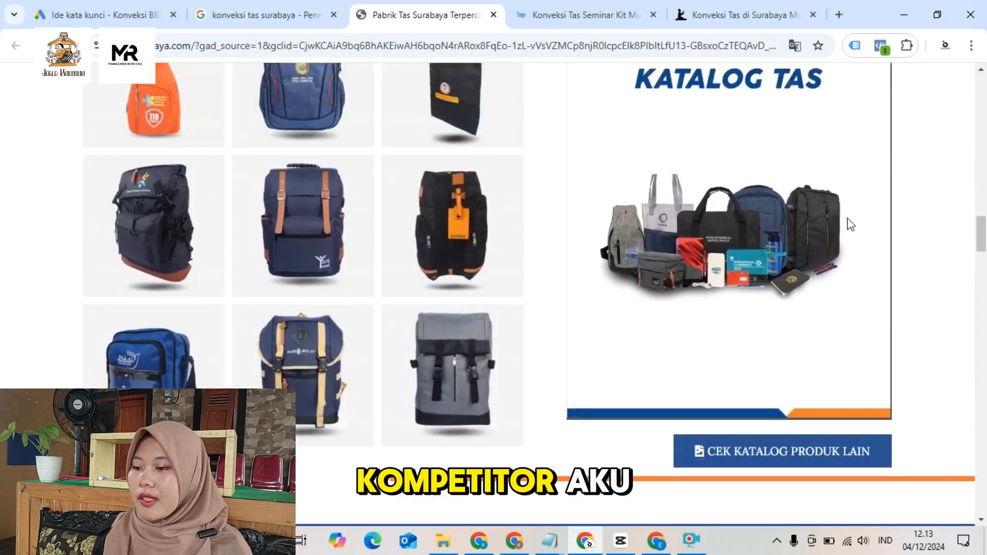
scroll(849, 224, "down", 2)
scroll(849, 225, "up", 10)
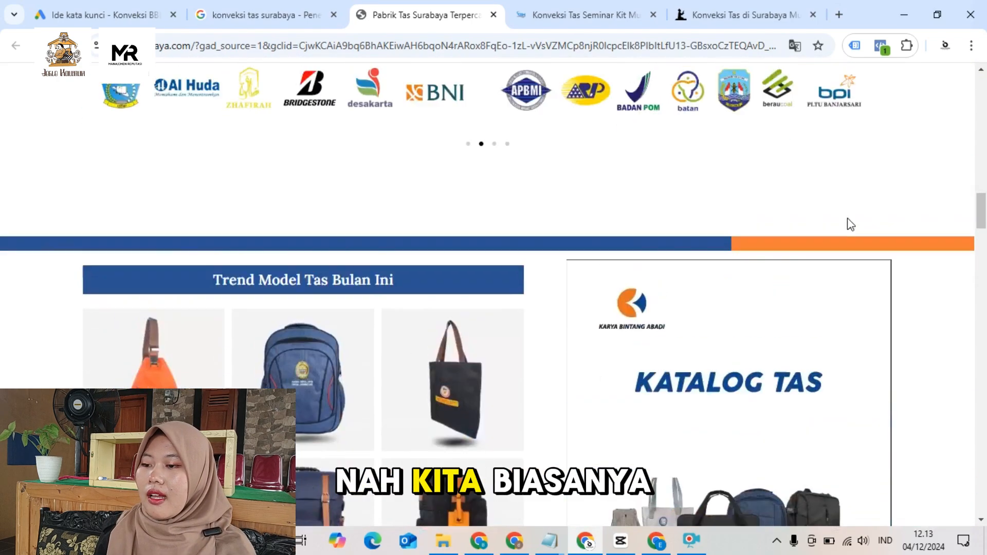
scroll(847, 218, "up", 12)
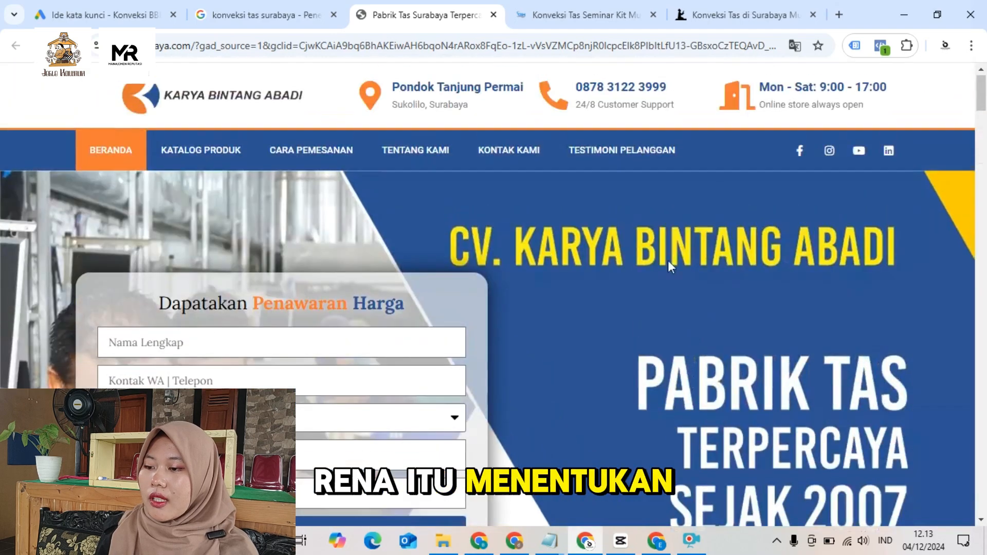
double_click(257, 46)
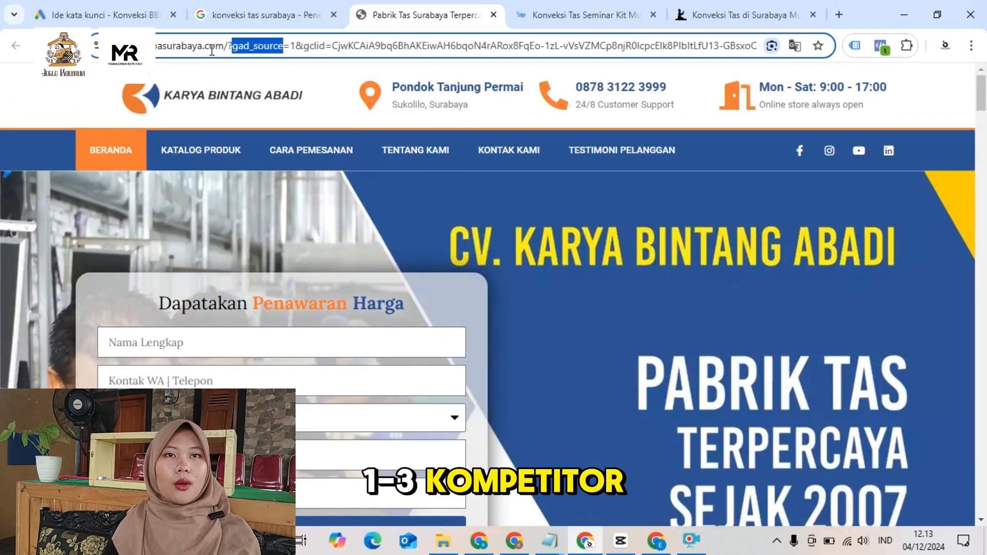
left_click_drag(228, 48, 85, 30)
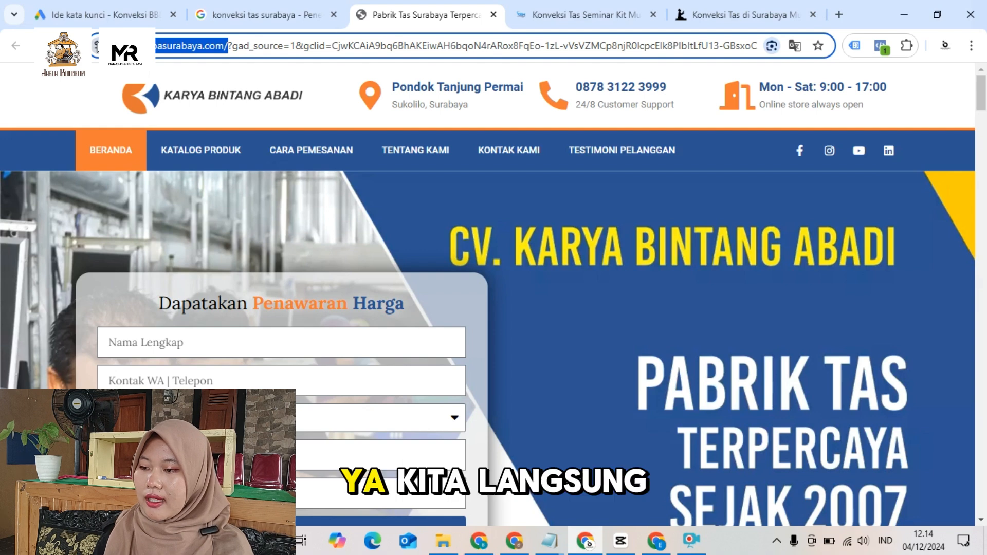
left_click(115, 12)
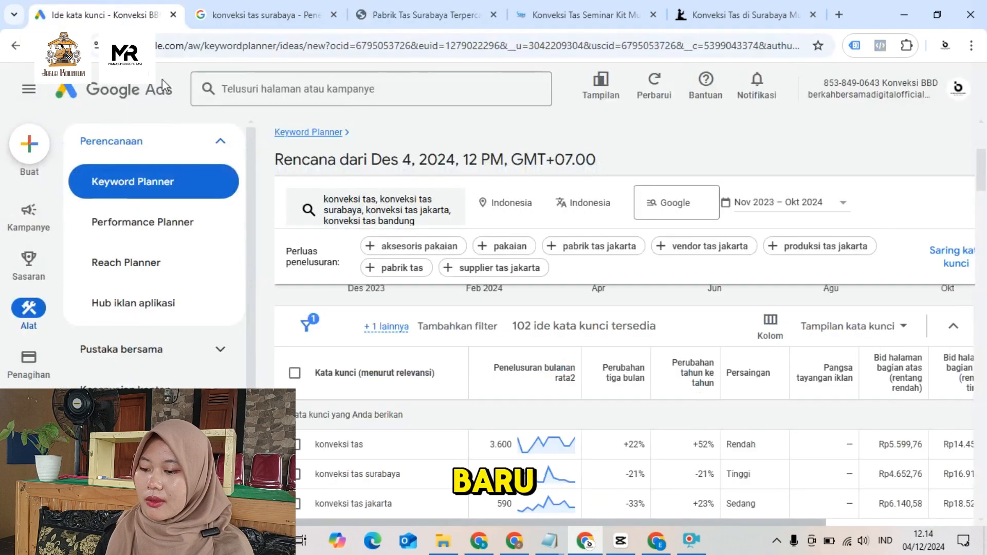
left_click(305, 132)
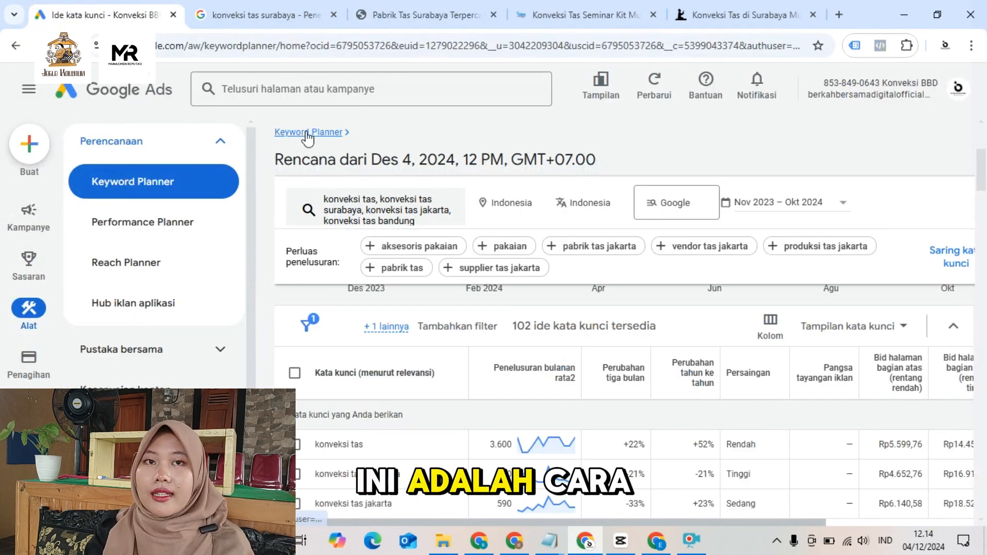
left_click(434, 275)
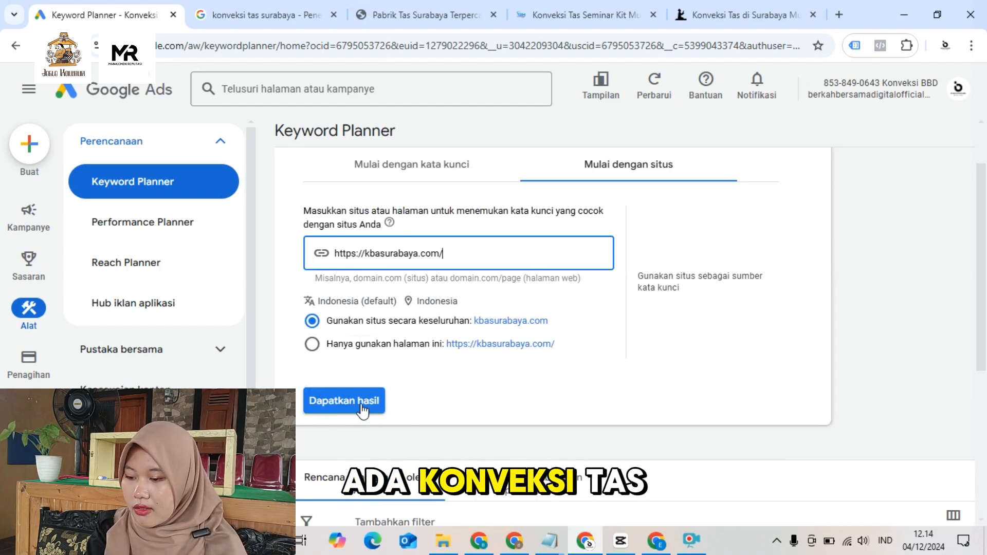
left_click(357, 410)
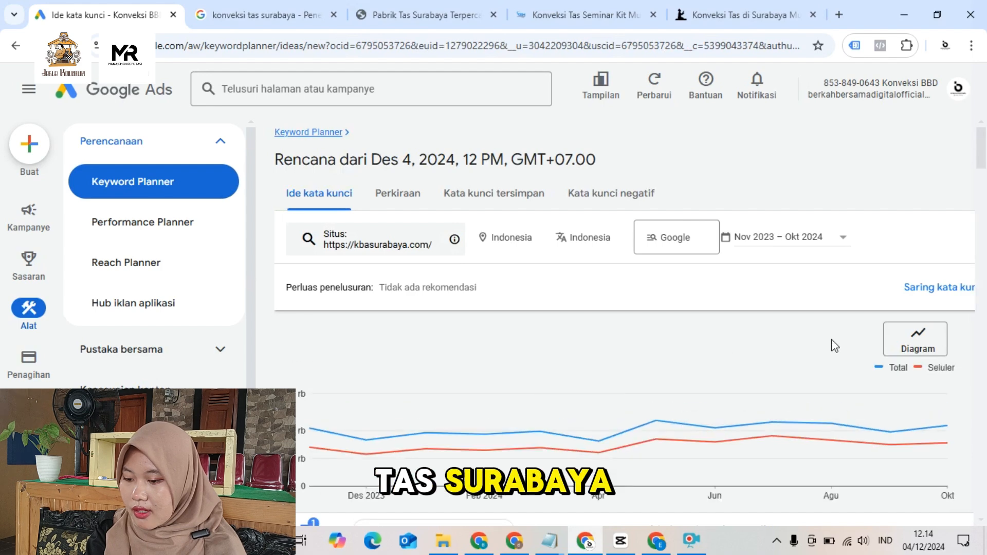
Step: Examine the keyword ideas drawn from the competitor's site, comparing monthly searches, competition and top-of-page bids
scroll(811, 364, "down", 4)
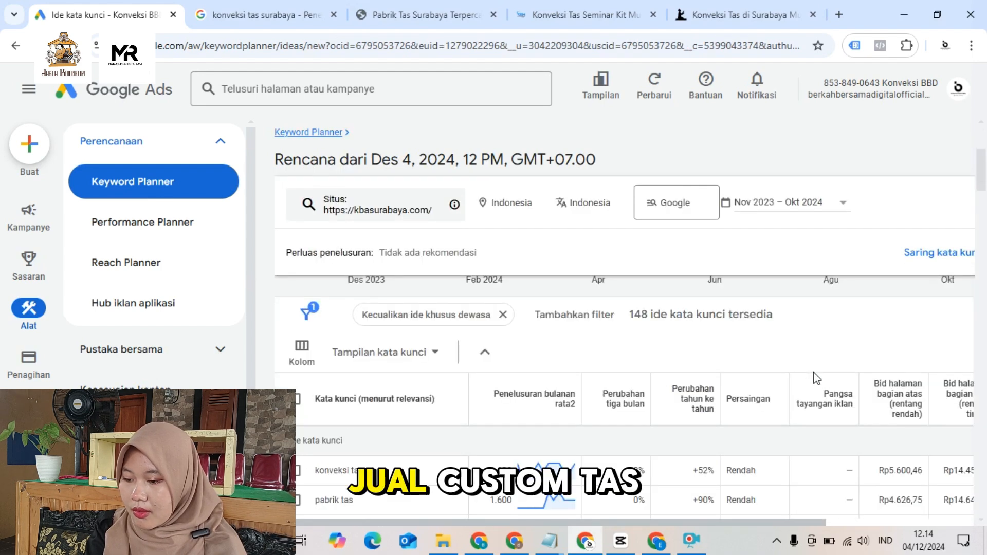
scroll(815, 385, "down", 1)
mouse_move(814, 386)
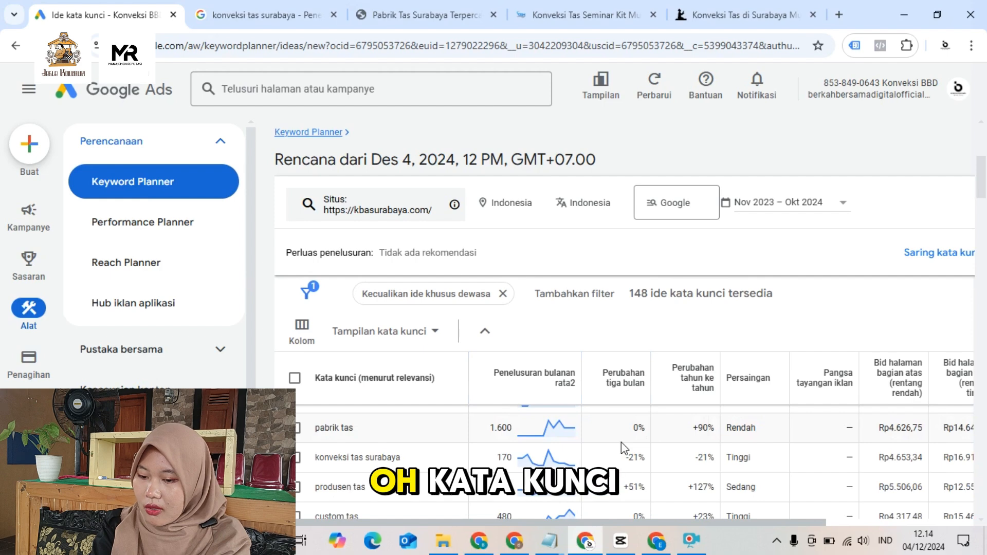
scroll(621, 442, "down", 1)
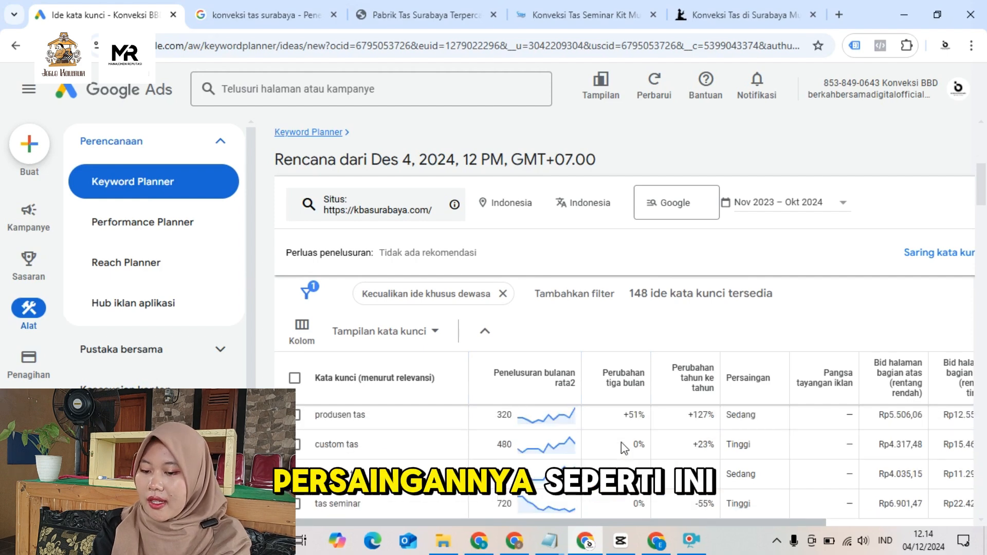
scroll(621, 442, "down", 1)
scroll(621, 442, "up", 5)
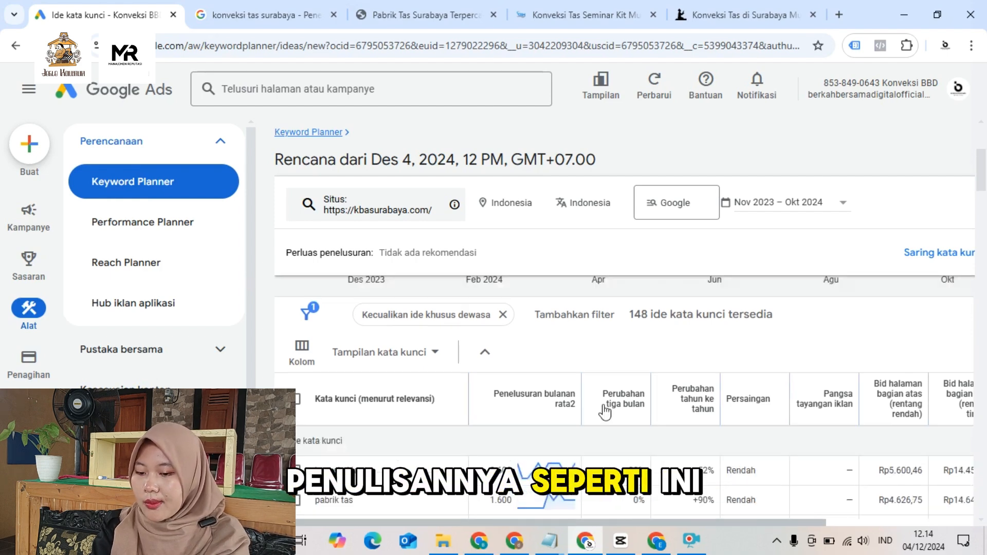
scroll(600, 412, "down", 4)
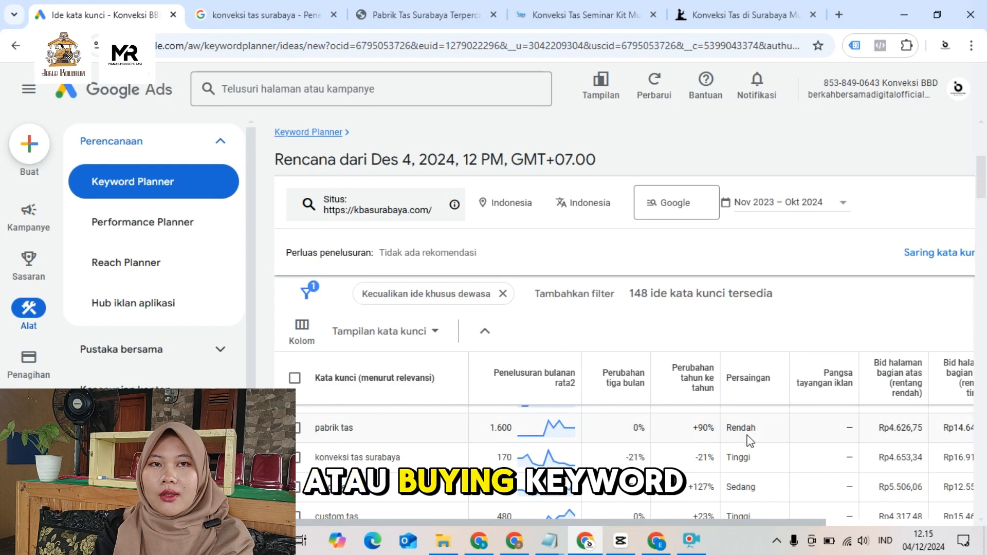
scroll(746, 437, "down", 2)
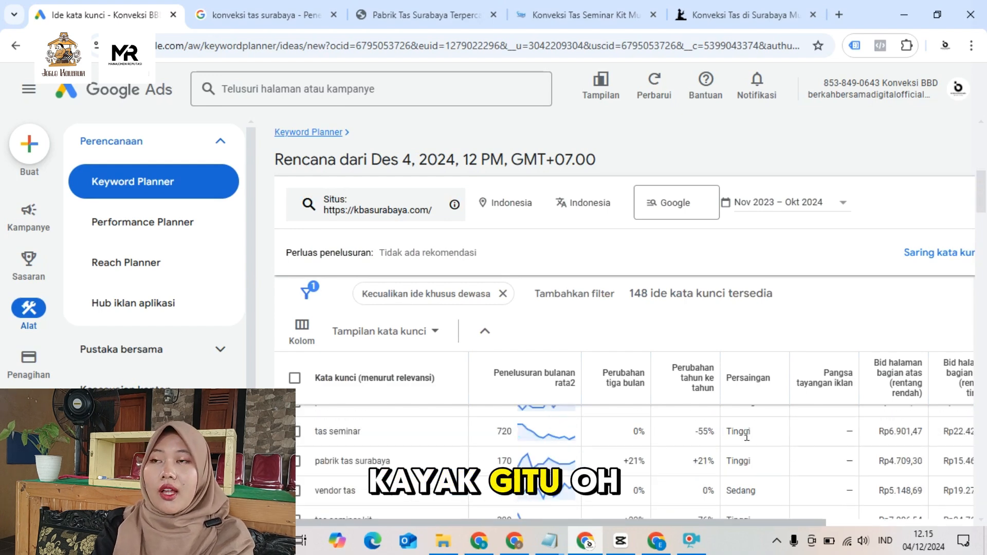